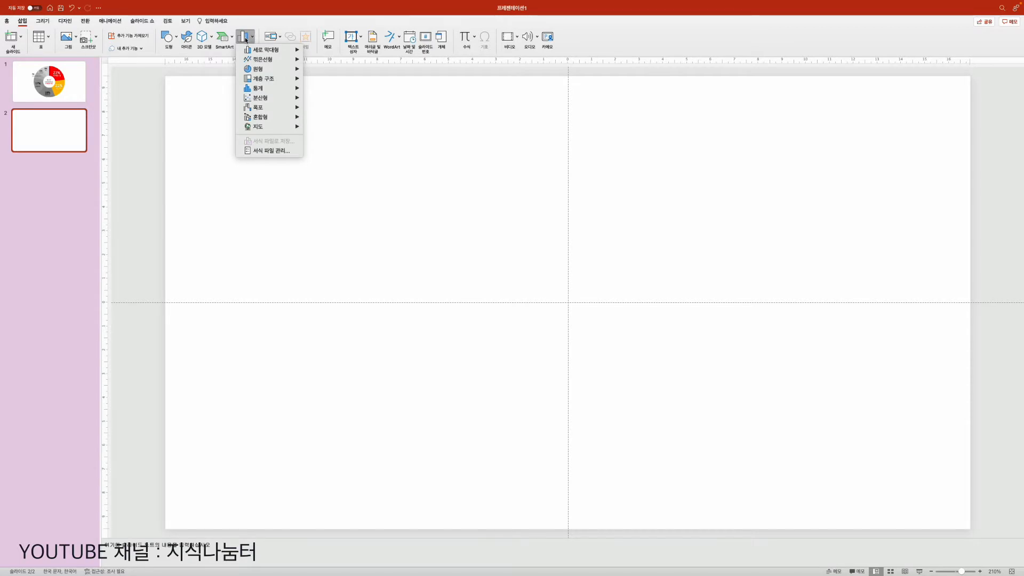
Insert a 2-D clustered column chart on the blank second slide.
mouse_move(278, 50)
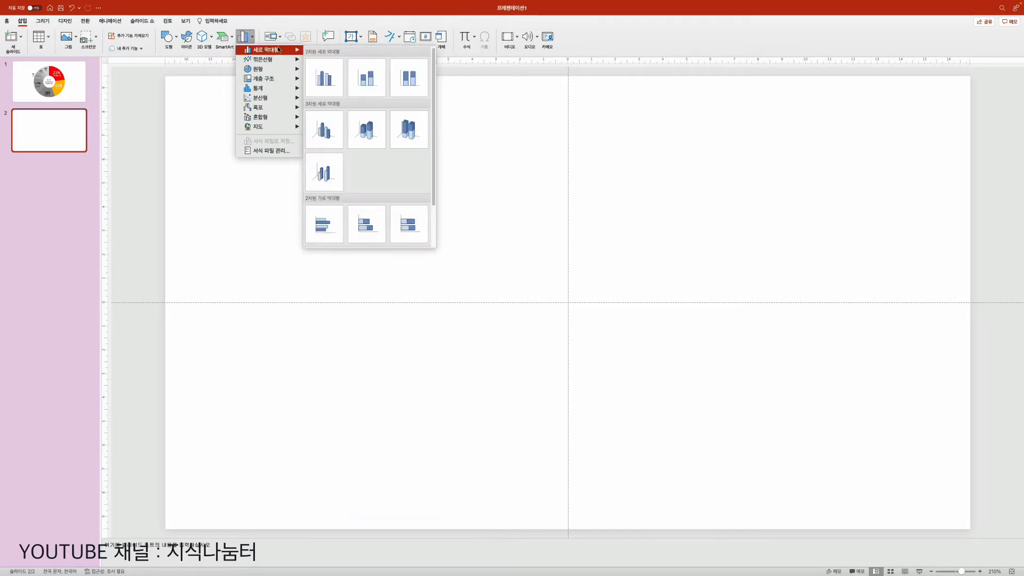
left_click(337, 84)
left_click(241, 266)
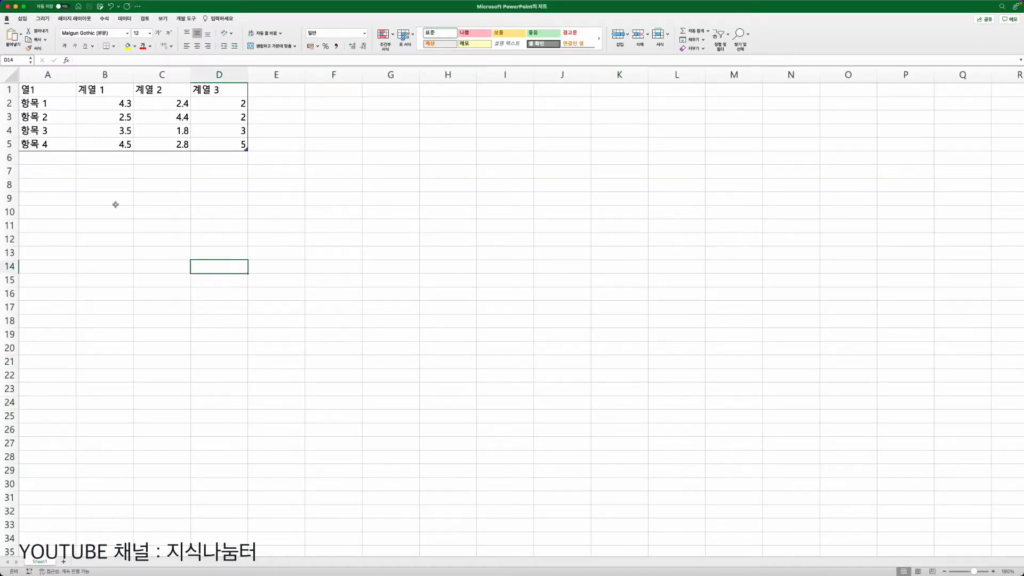
Delete rows 3 to 5 (항목 2 to 항목 4) from the chart's data sheet.
left_click(102, 194)
left_click_drag(10, 116, 10, 143)
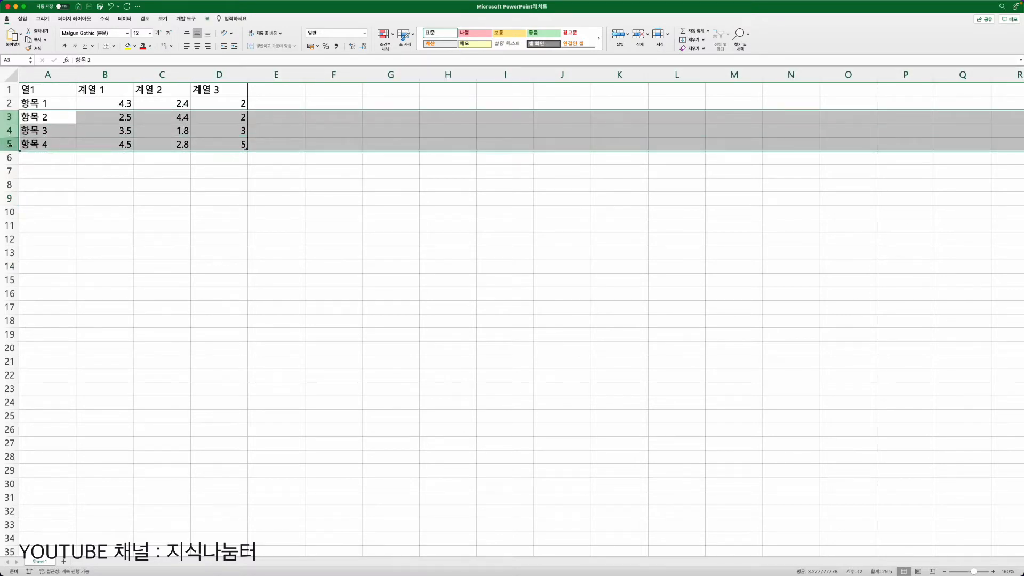
right_click(12, 145)
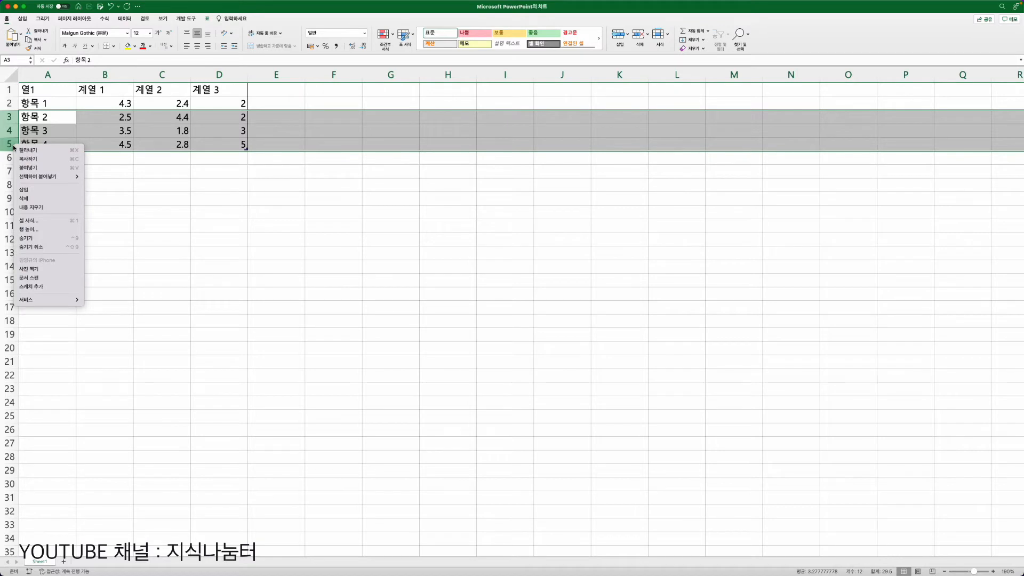
left_click(23, 198)
left_click(169, 197)
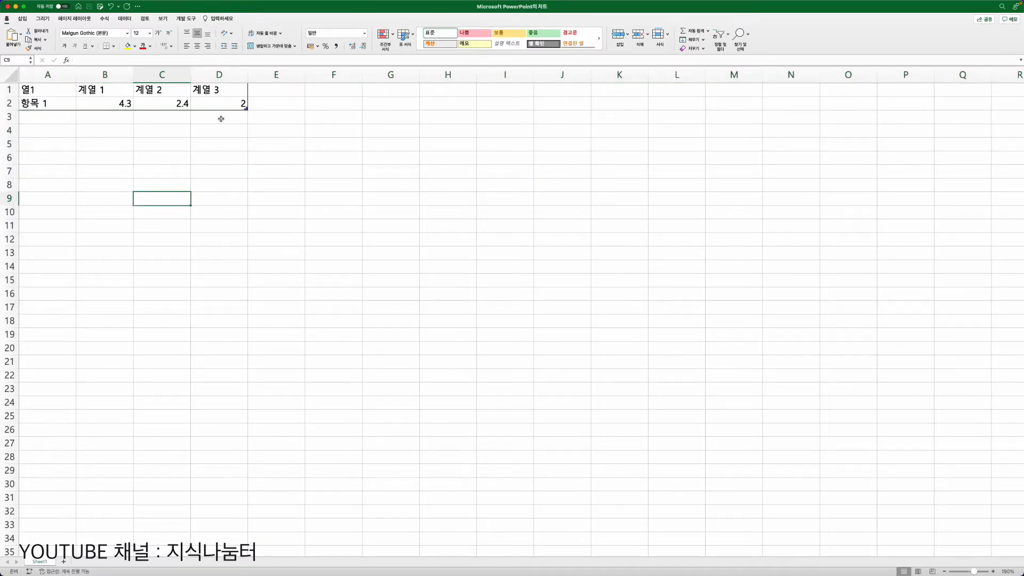
Label cell A2 as 매출액 and the header cell A1 as 월.
left_click(45, 105)
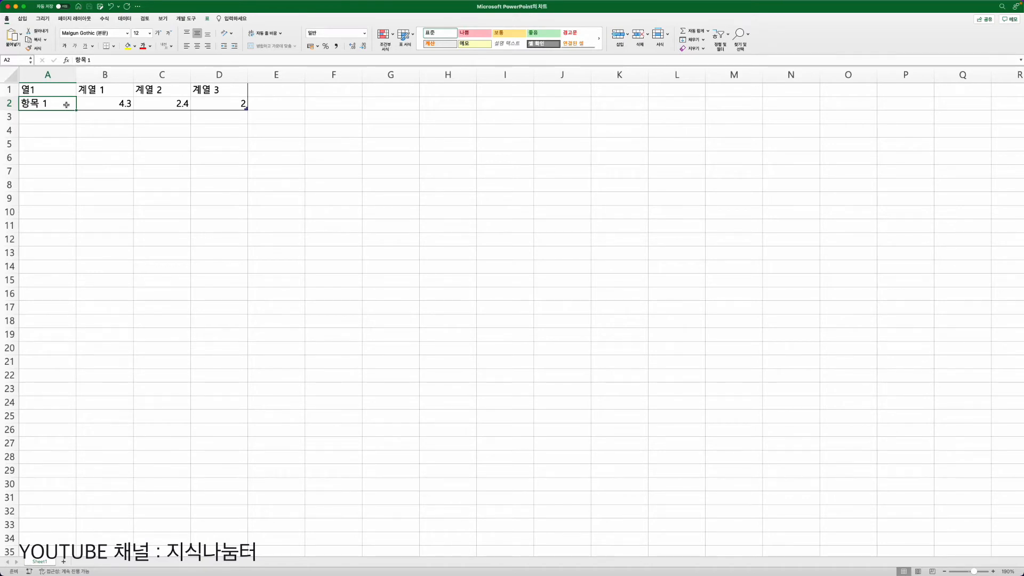
type("매출액")
key("Return")
key("Up")
key("Up")
type("워ㄹ")
Fill the header cells B1:M1 with the month names 1월 through 12월.
left_click(92, 92)
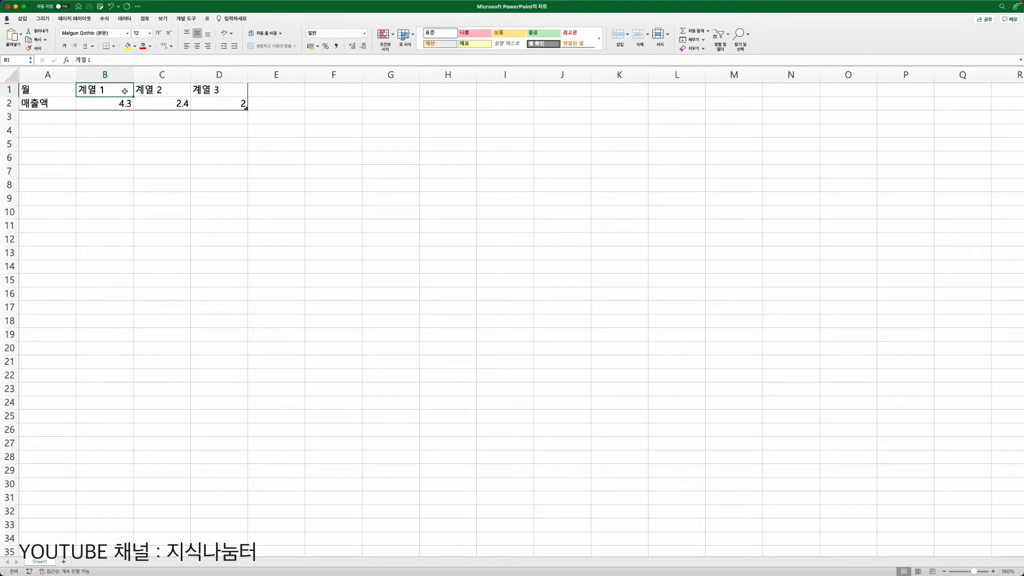
type("1월")
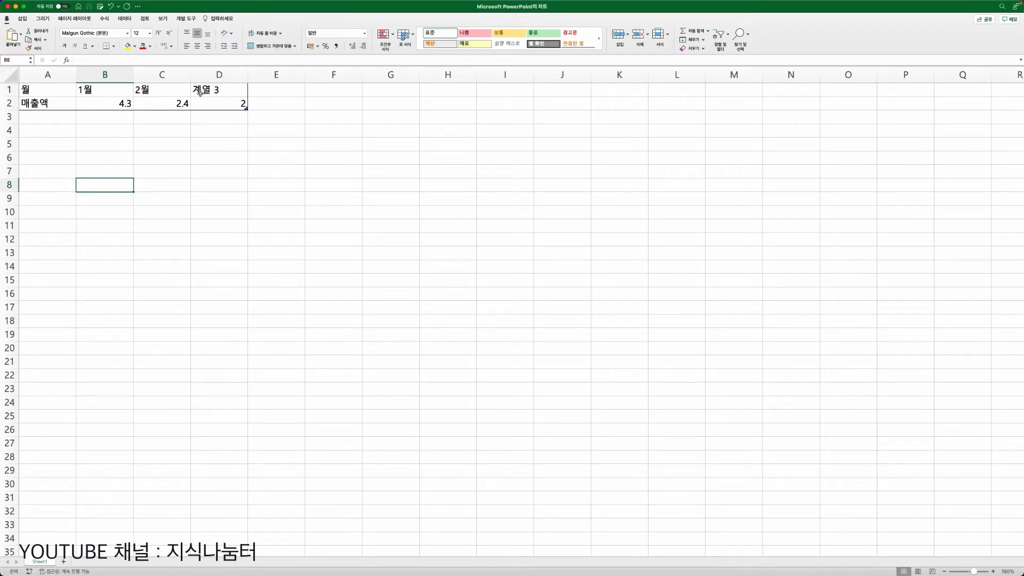
left_click_drag(210, 91, 723, 89)
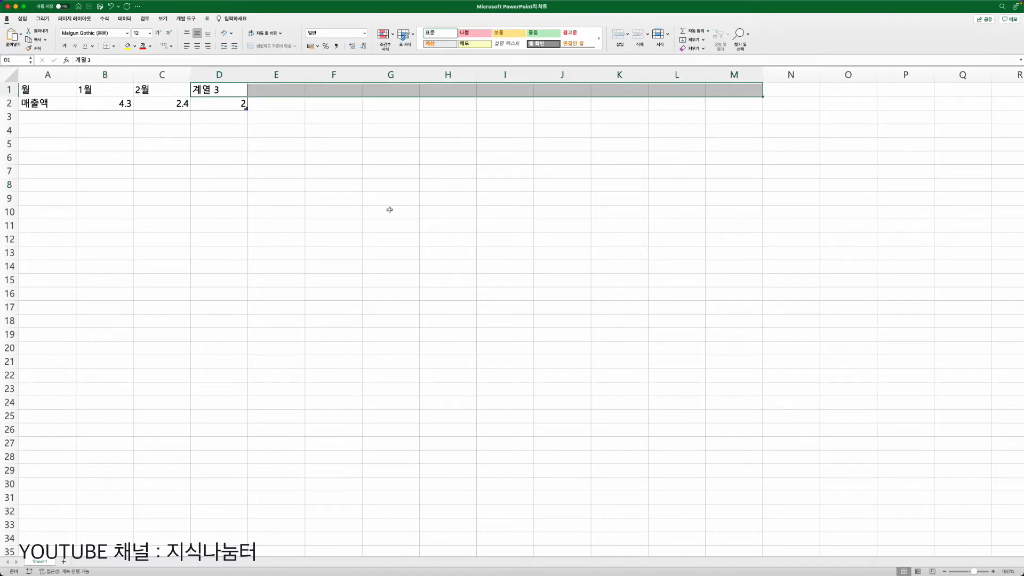
type("3월")
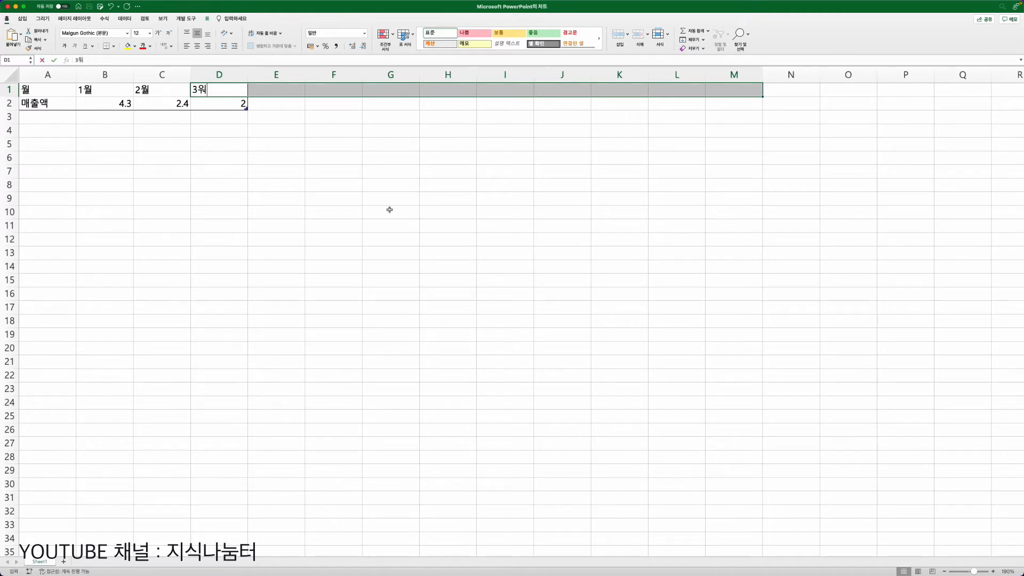
key("Return")
left_click(221, 206)
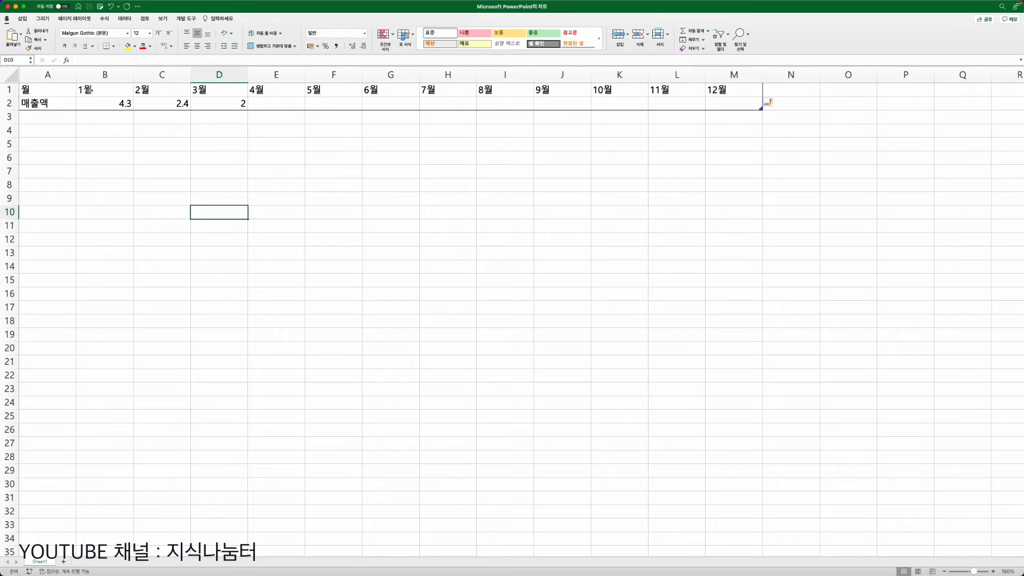
left_click_drag(87, 90, 160, 89)
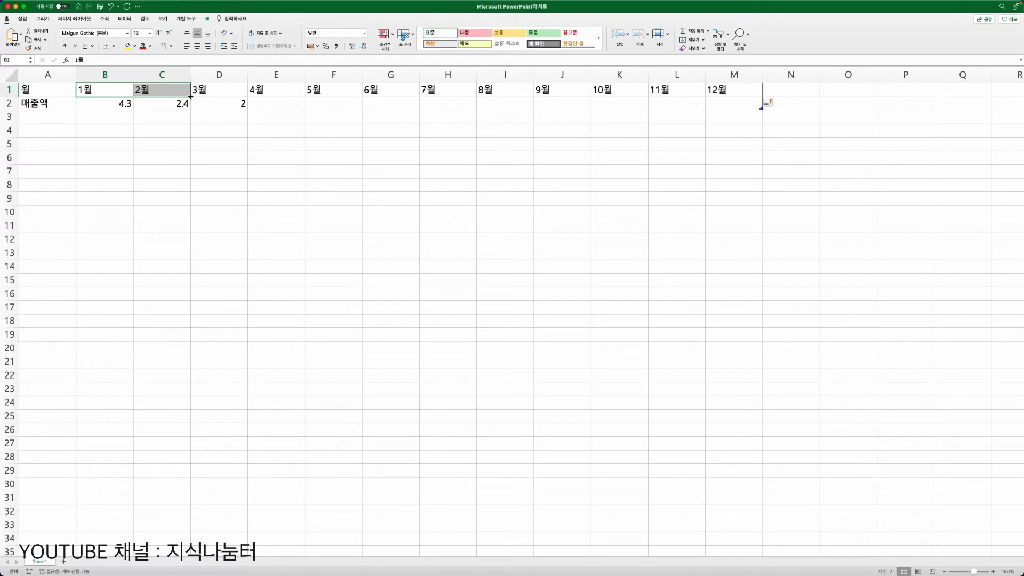
mouse_move(190, 97)
left_mouse_down()
mouse_move(393, 96)
mouse_move(188, 96)
left_mouse_up()
left_click(131, 167)
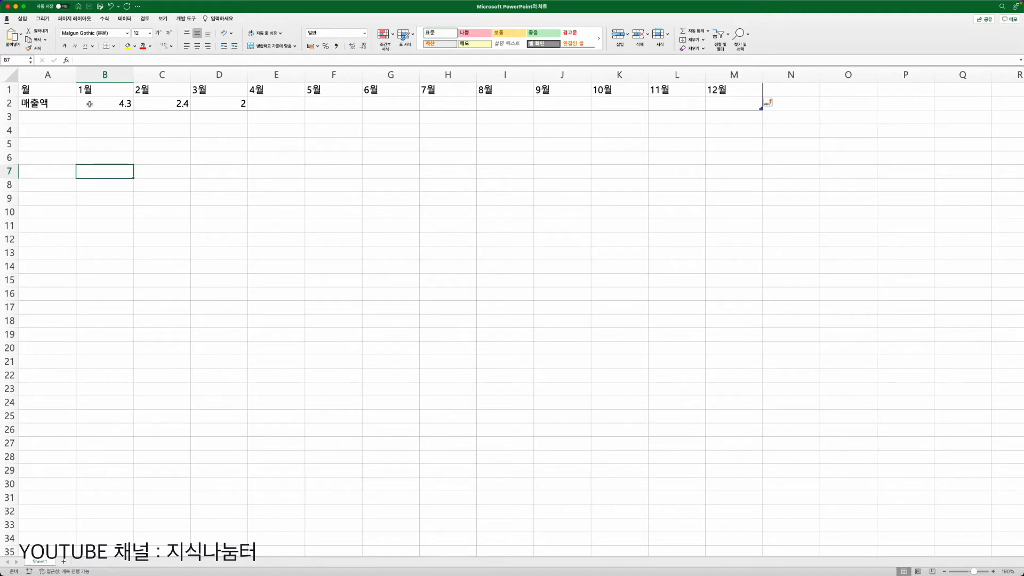
Paste the twelve copied sales figures, 336000 through 480000, into B2:M2 and apply the comma number format to them.
left_click_drag(90, 104, 732, 107)
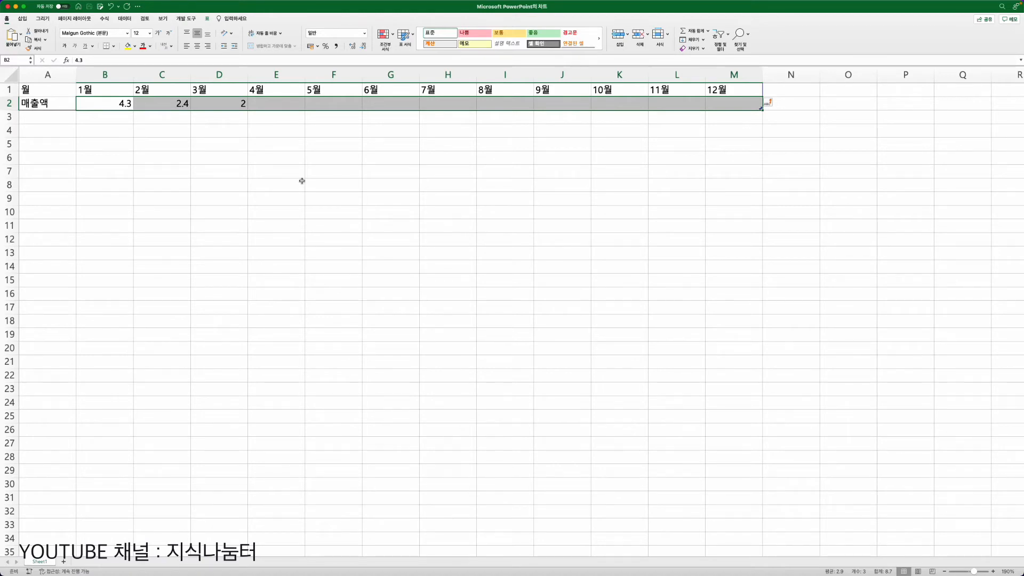
key("super+v")
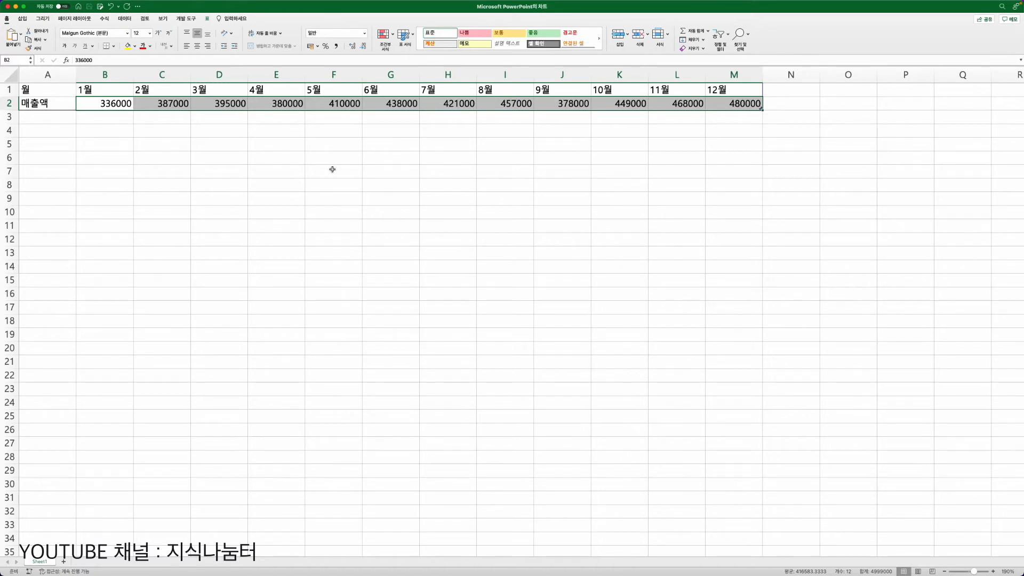
left_click(341, 46)
left_click(382, 228)
left_click(108, 129)
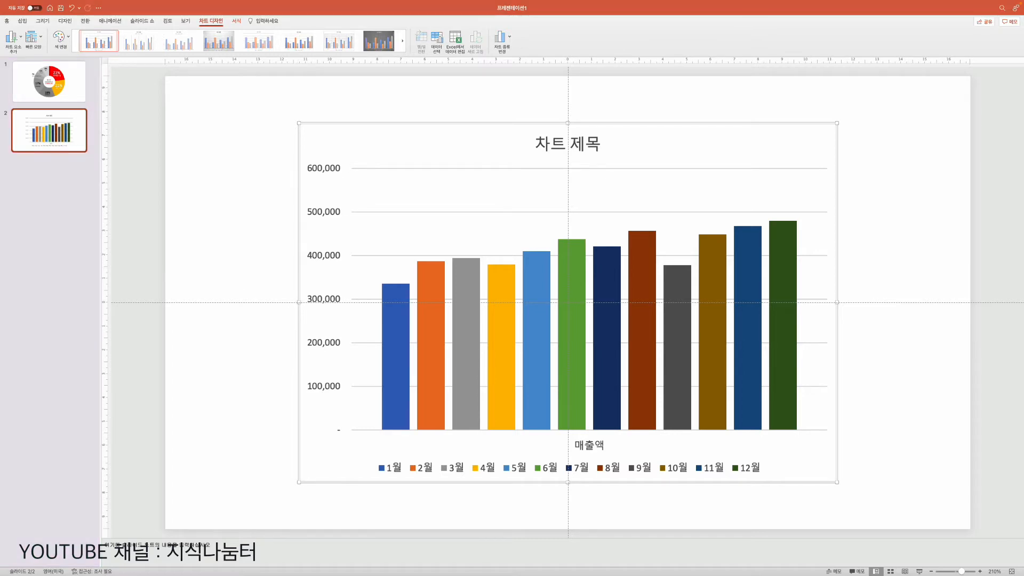
Widen the chart toward both side edges of the slide and delete its title, 매출액 axis label and legend.
left_click_drag(299, 302, 190, 303)
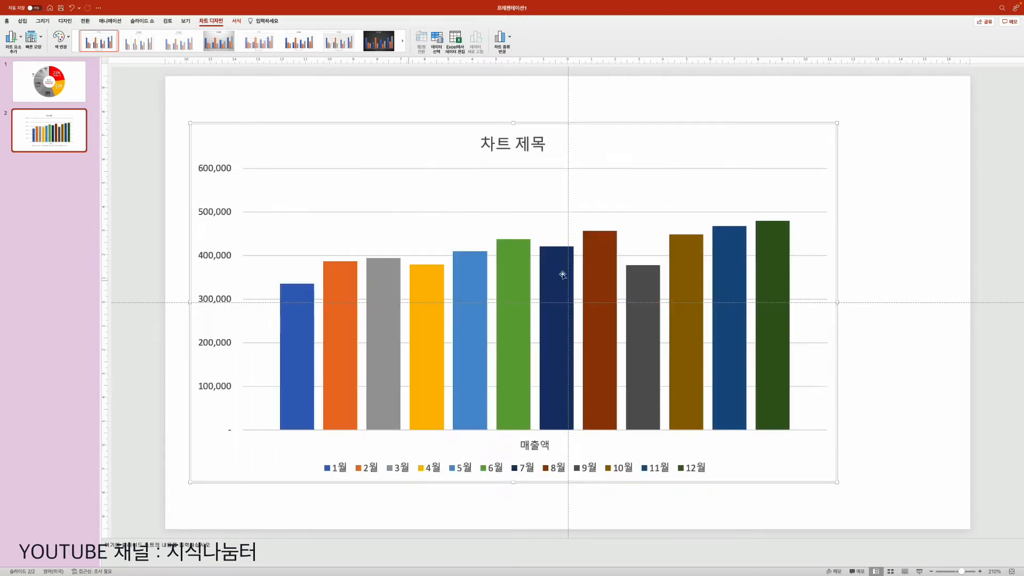
left_click_drag(838, 303, 947, 294)
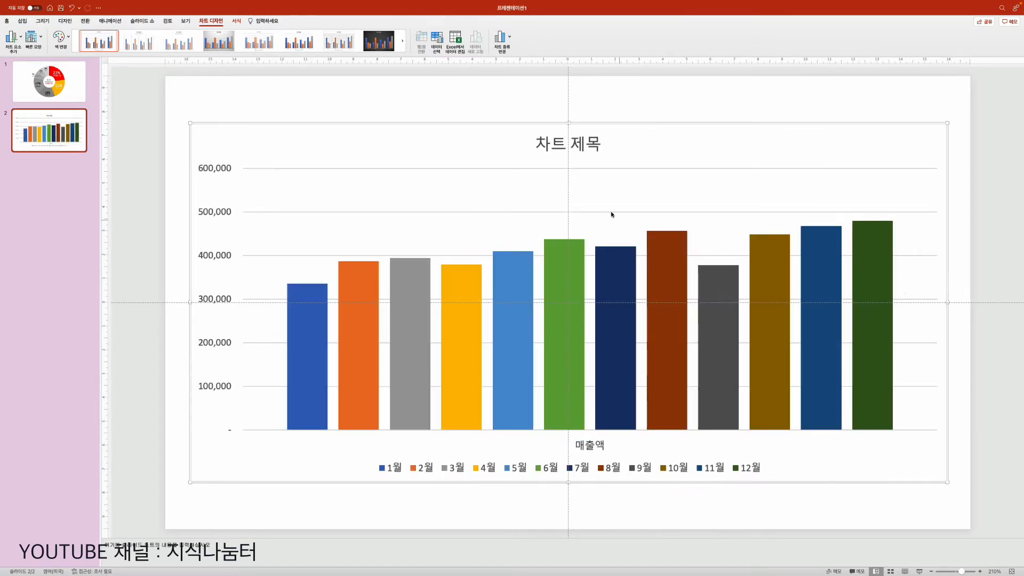
left_click(542, 154)
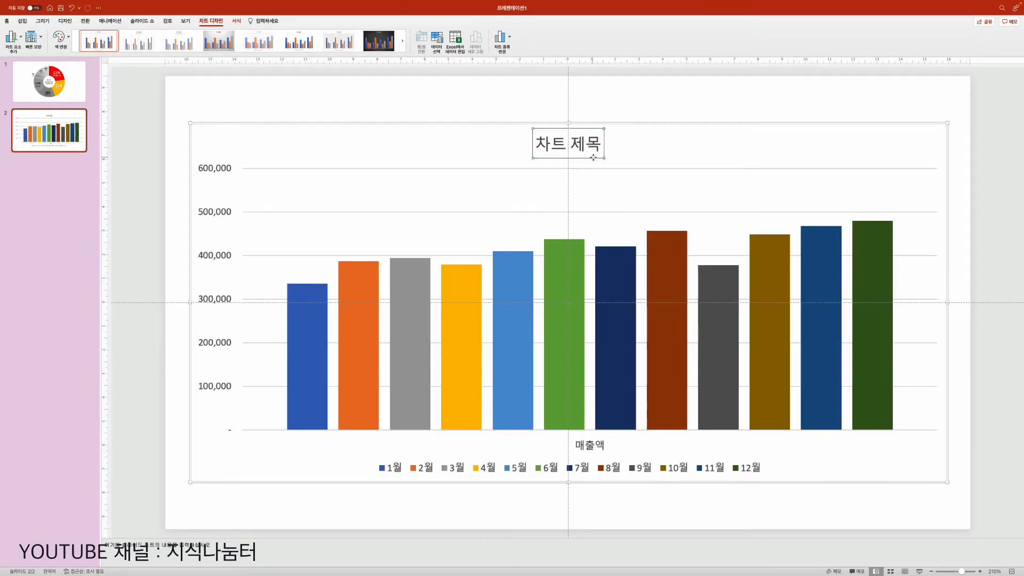
key("Delete")
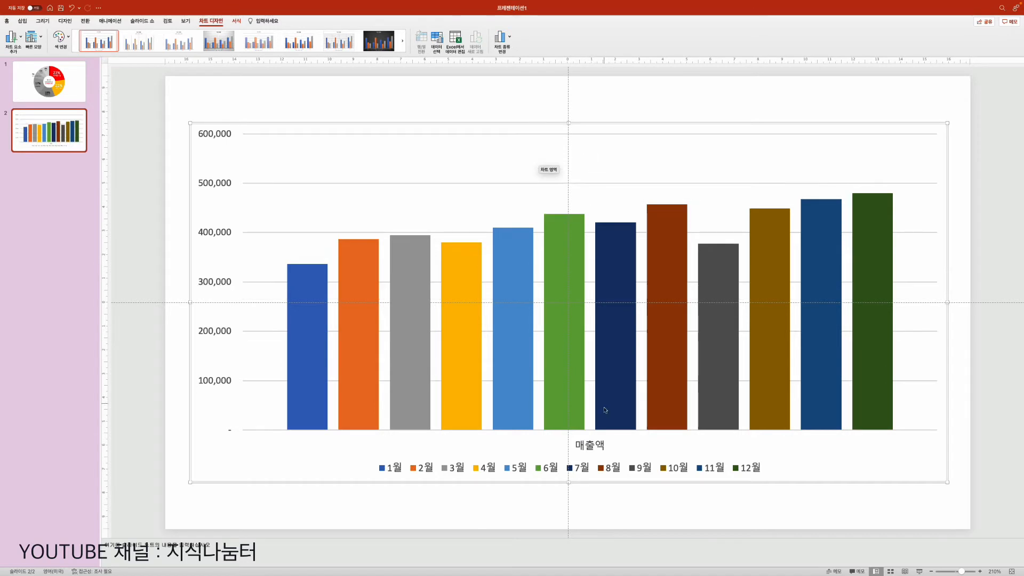
left_click(588, 444)
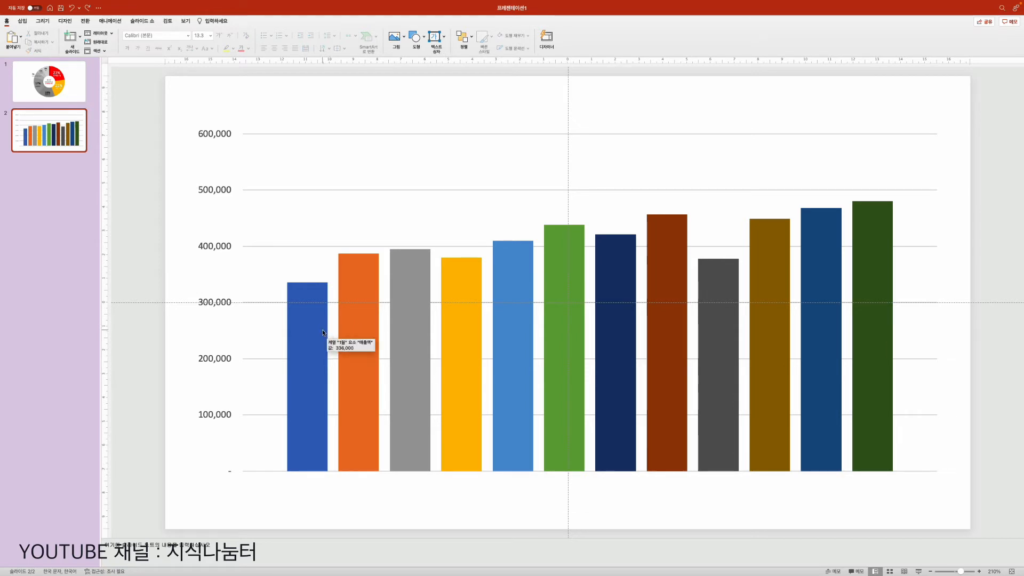
Switch the chart's rows and columns so the months become categories of a single sales series.
left_click(231, 311)
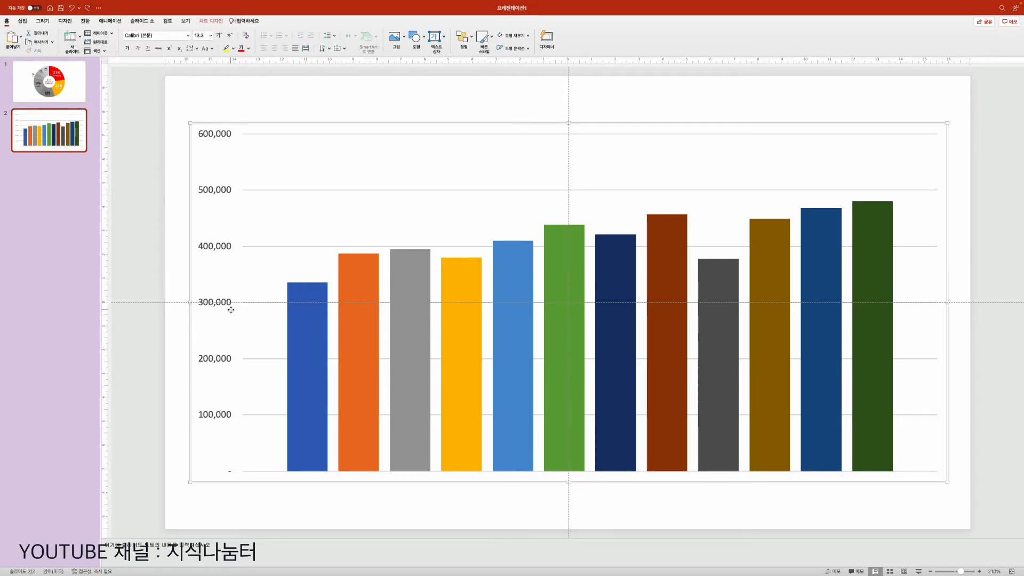
left_click(211, 21)
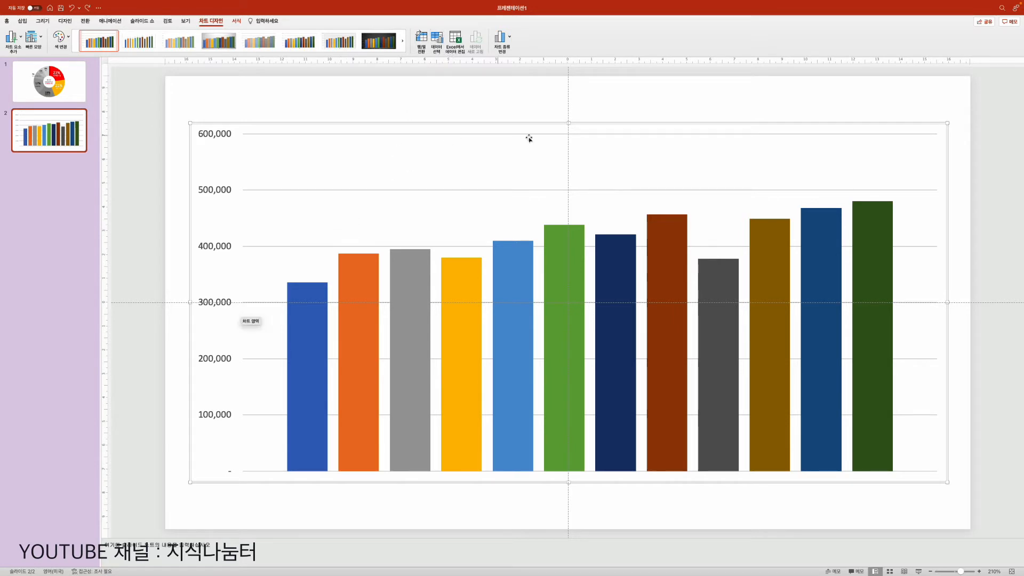
left_click(424, 40)
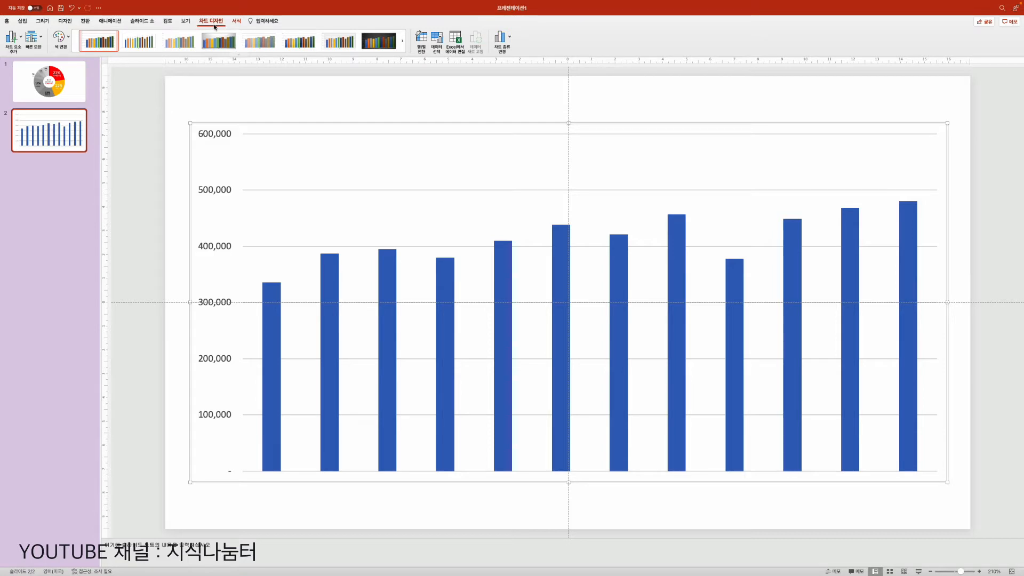
Add the primary horizontal axis and outside-end data labels to the column chart.
left_click(20, 38)
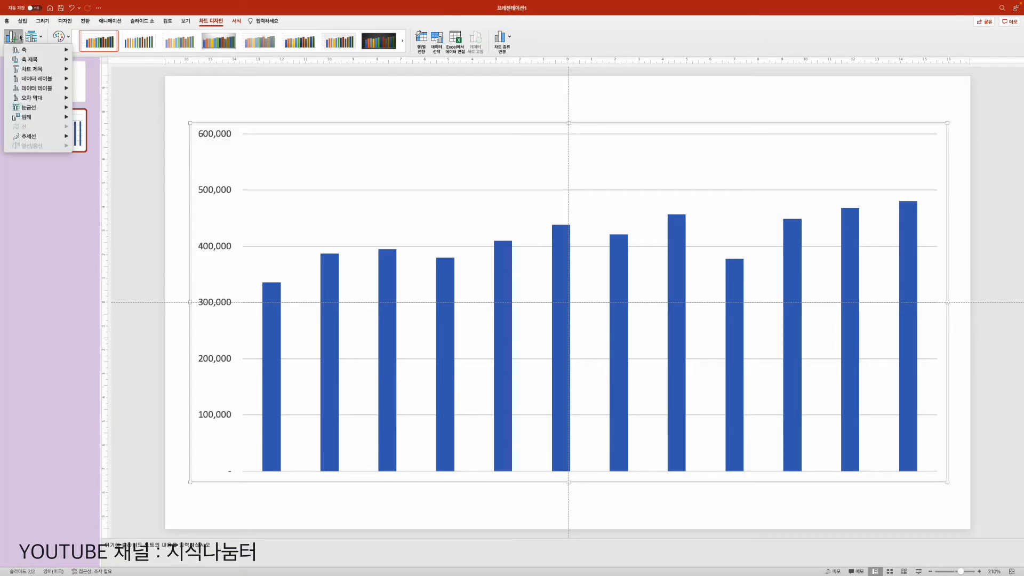
mouse_move(46, 51)
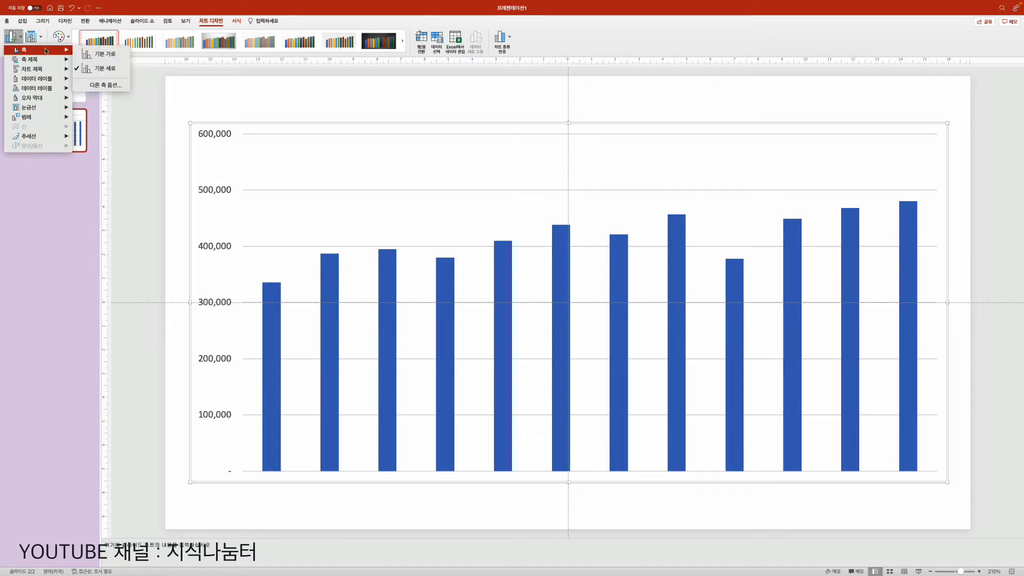
left_click(106, 54)
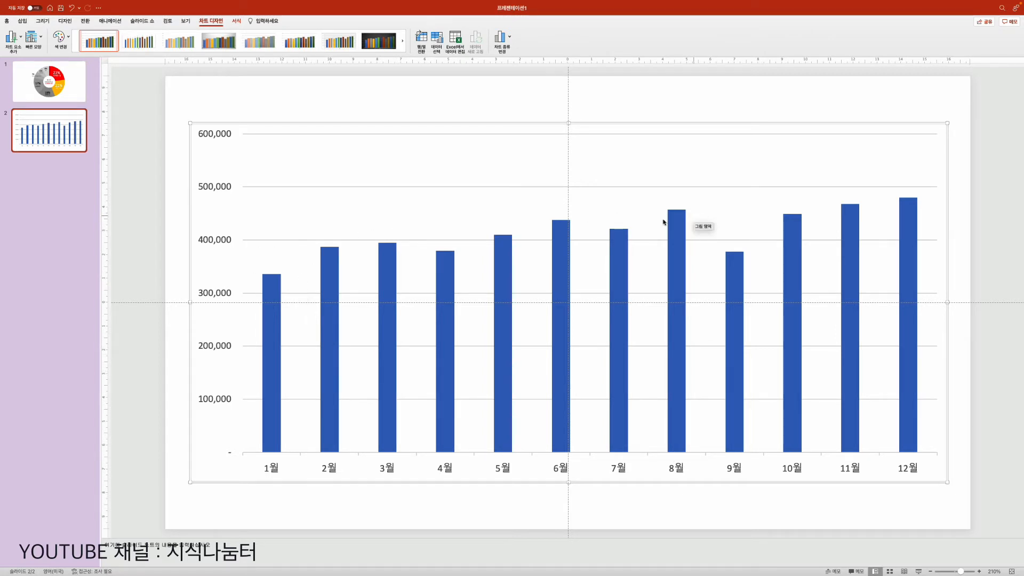
left_click(19, 39)
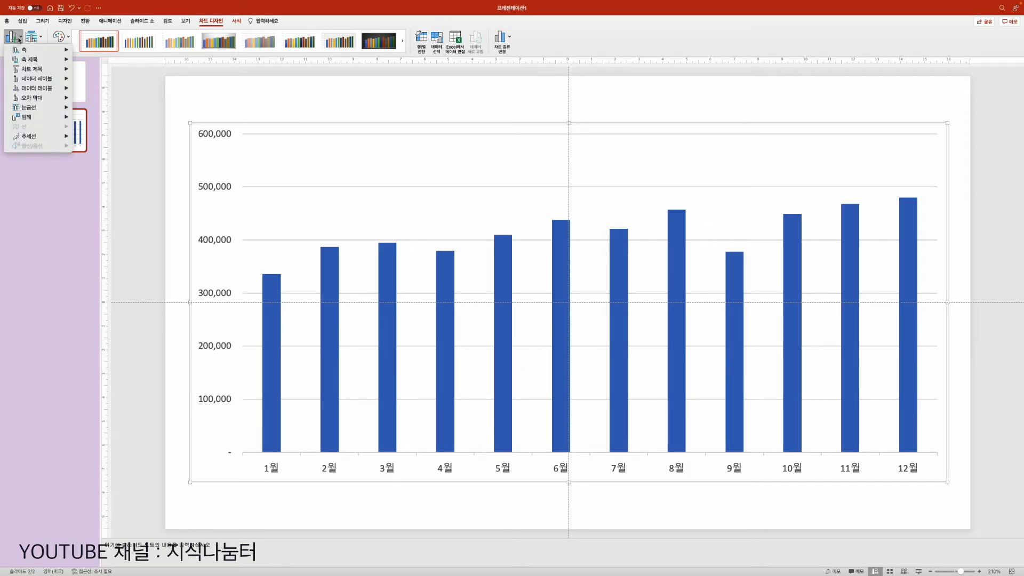
mouse_move(48, 82)
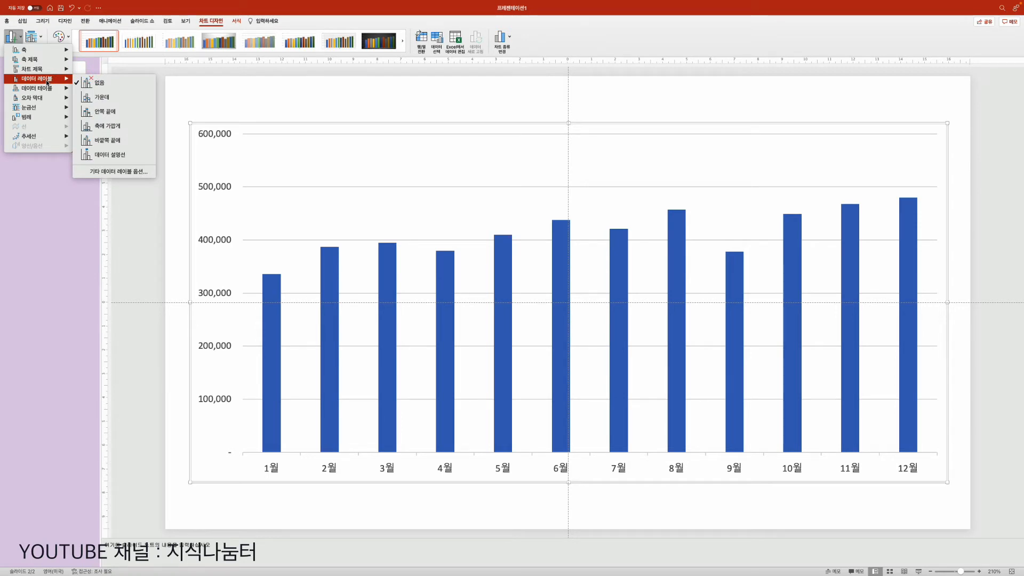
left_click(104, 140)
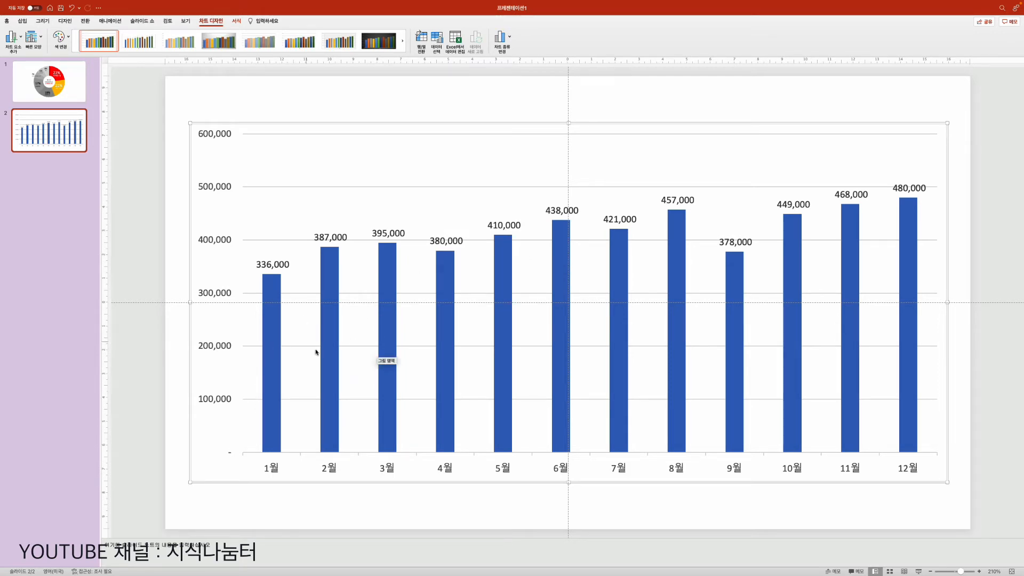
Open the data series formatting options for the monthly sales columns.
mouse_move(269, 375)
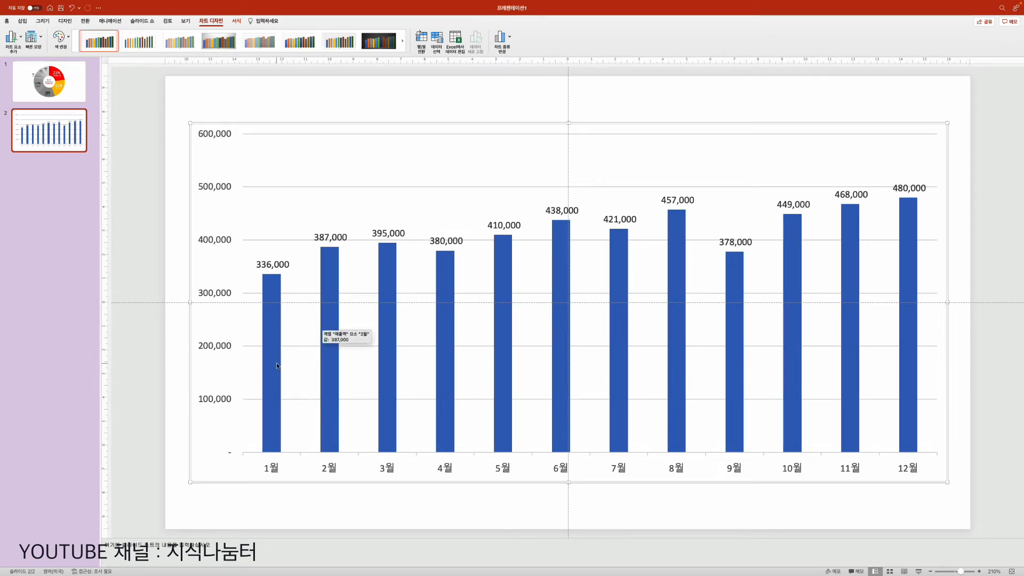
left_click(270, 339)
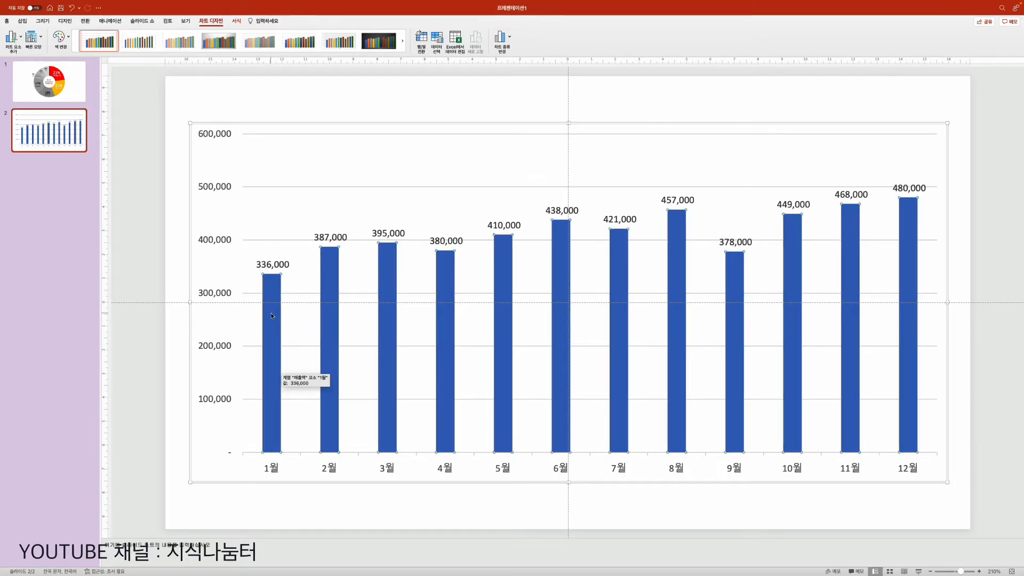
right_click(272, 315)
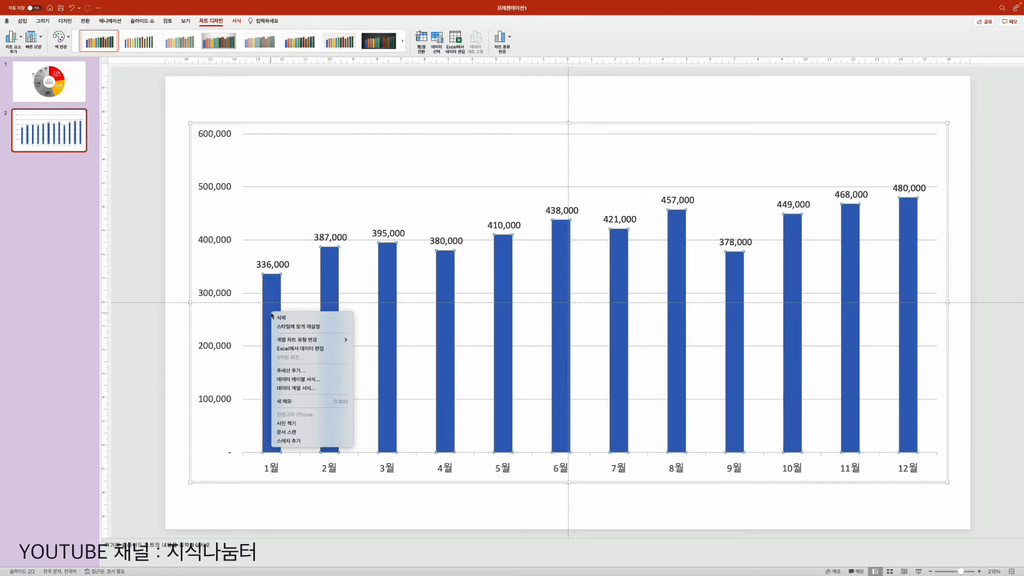
right_click(273, 319)
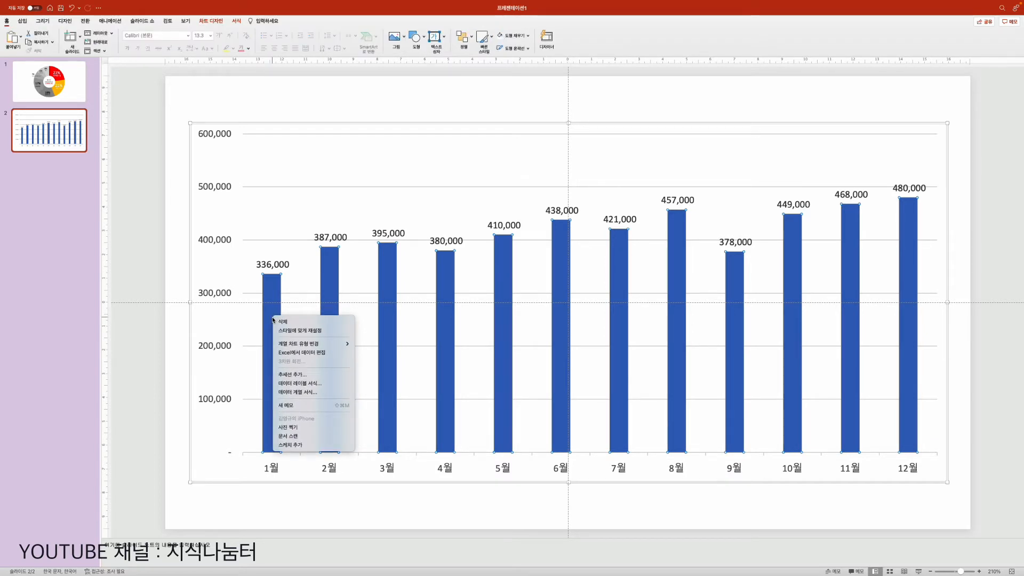
left_click(310, 394)
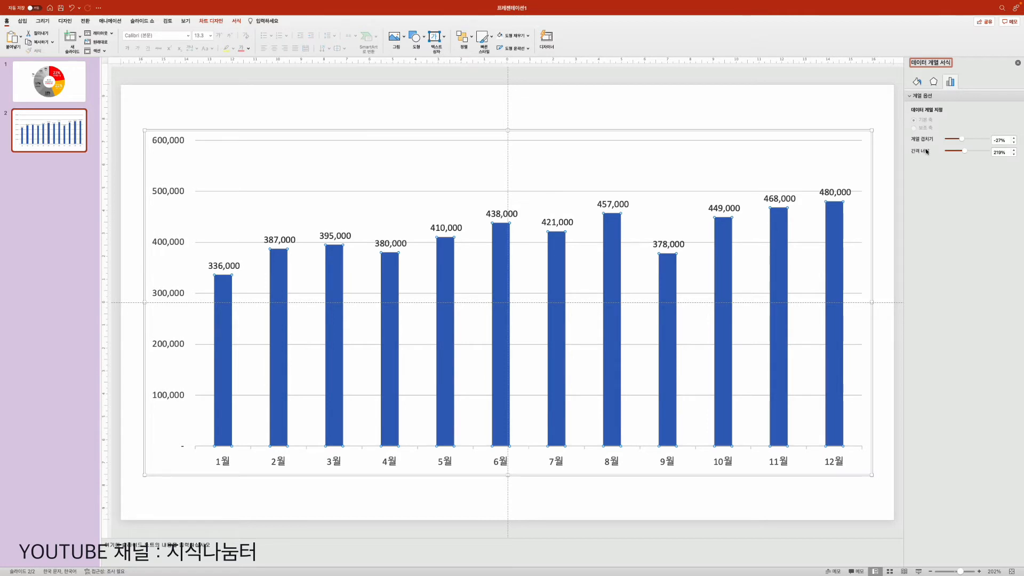
Set the gap width of the monthly sales columns to 51%.
left_click_drag(964, 152, 951, 151)
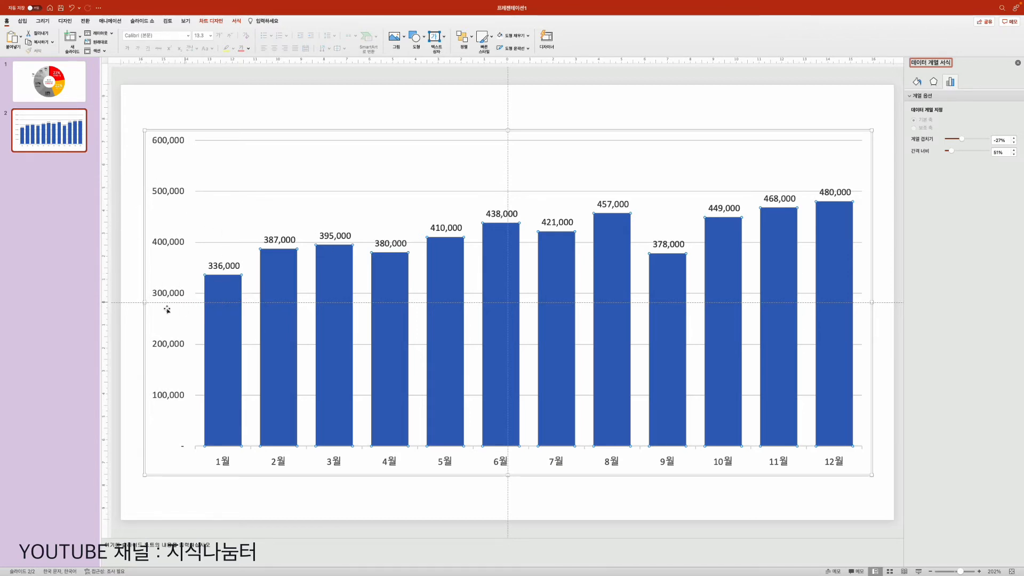
Set the vertical value axis bounds to a minimum of 300000 and a maximum of 500000.
left_click(162, 244)
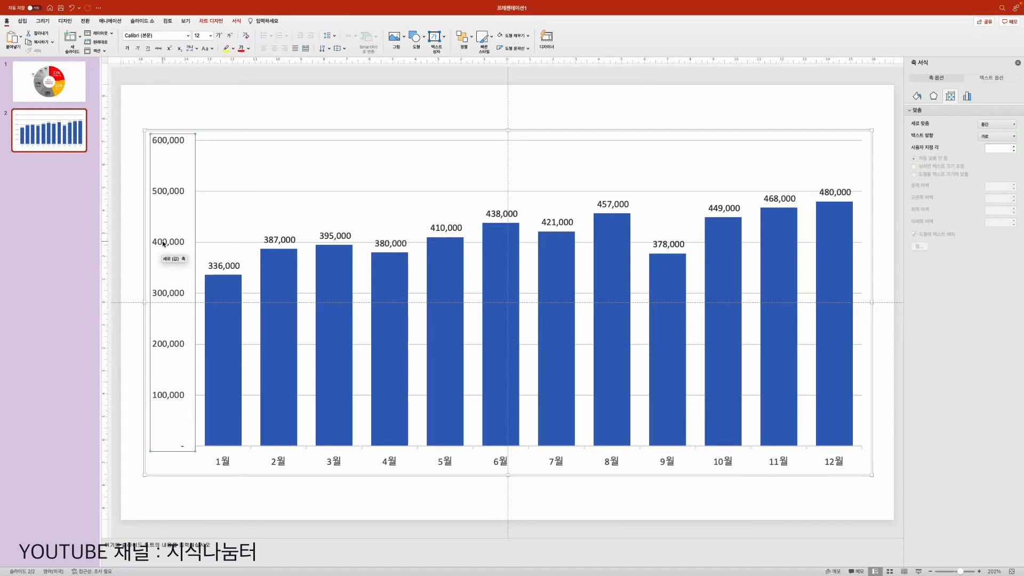
right_click(164, 244)
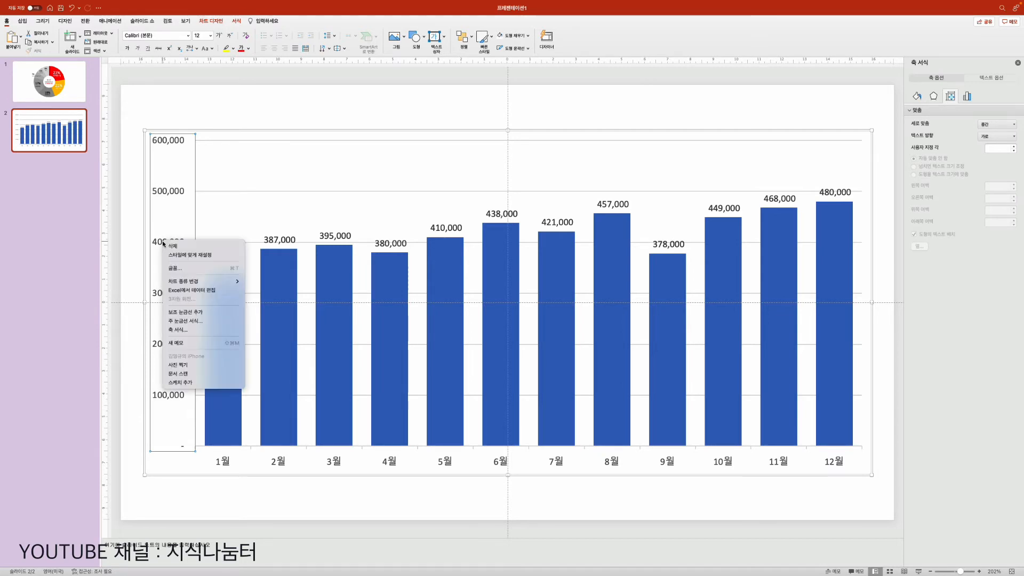
left_click(195, 329)
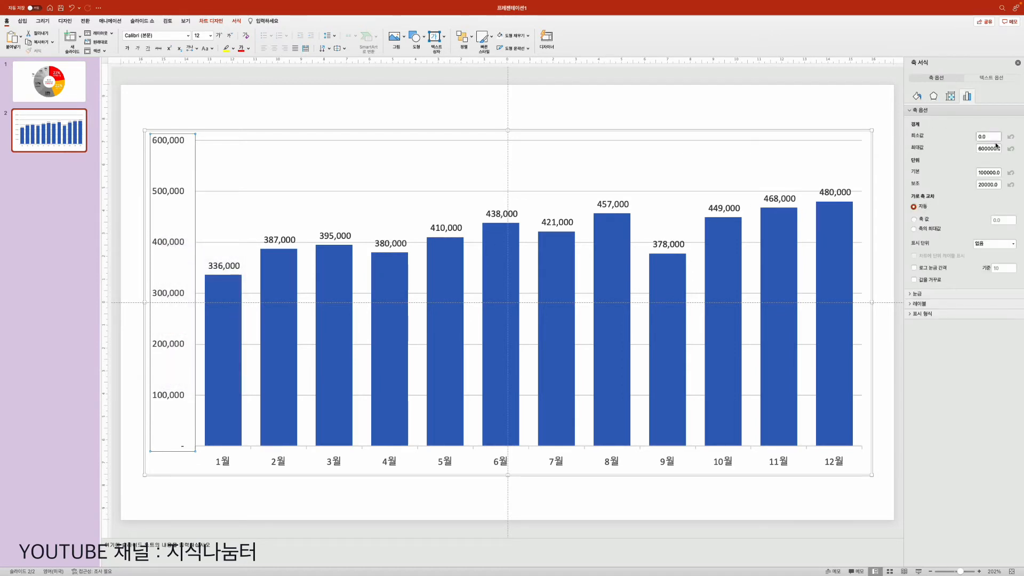
left_click(990, 137)
type("300000")
left_click(984, 148)
key("Tab")
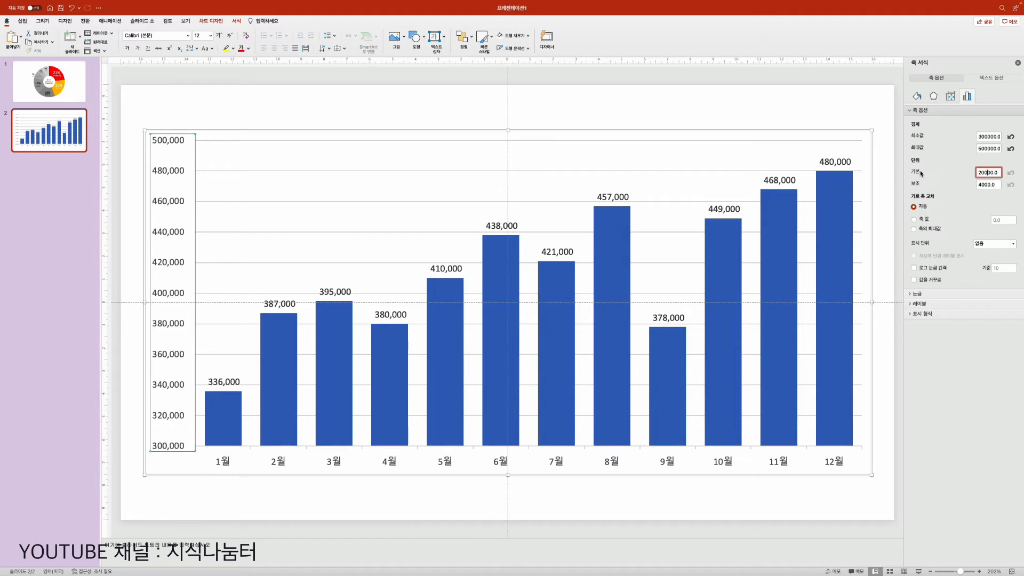
Set the vertical axis's major unit to 100000.
left_click_drag(999, 173, 977, 168)
type("100000")
key("Return")
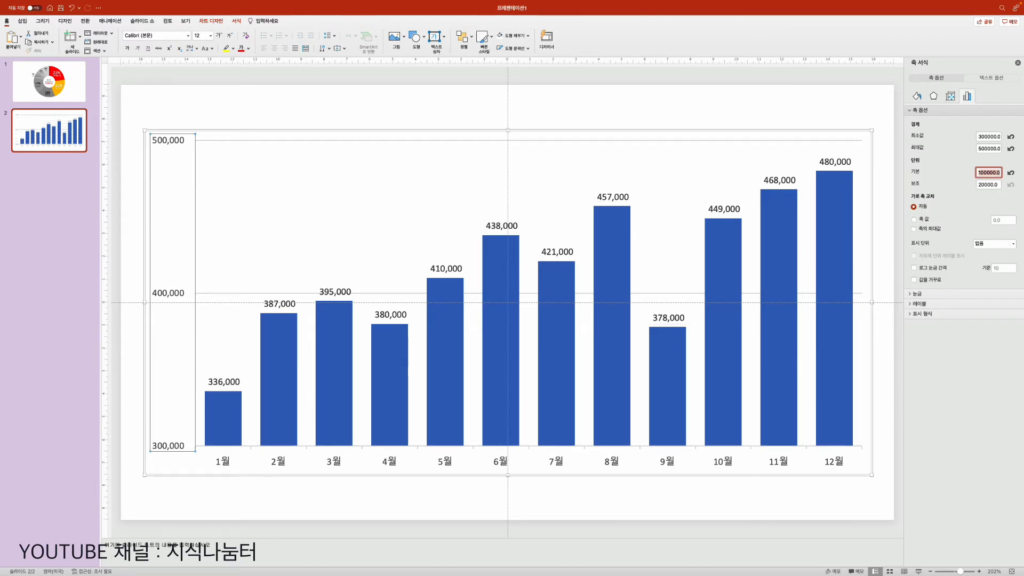
left_click(298, 119)
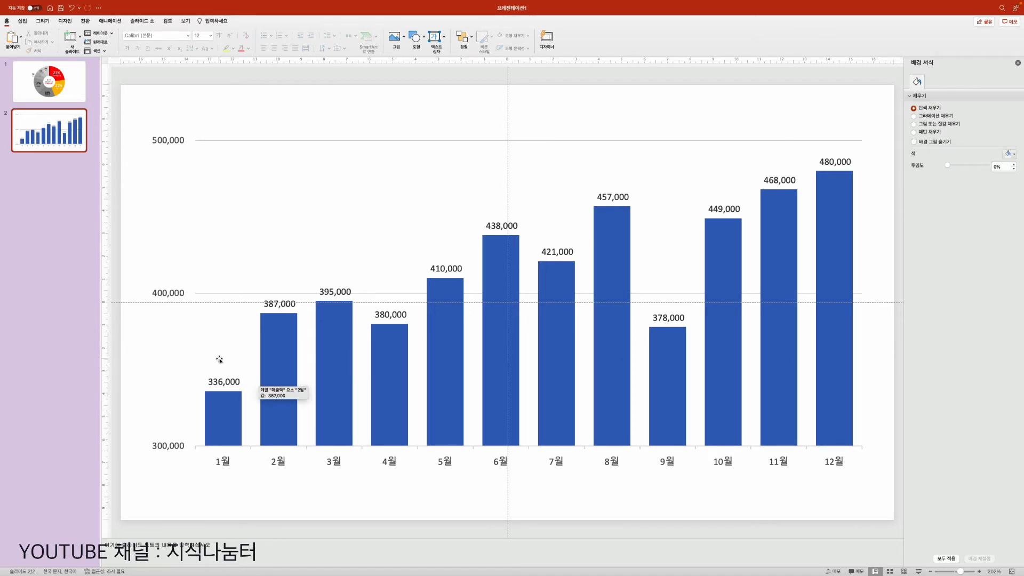
Fill all columns of the sales series with light gray.
left_click(281, 356)
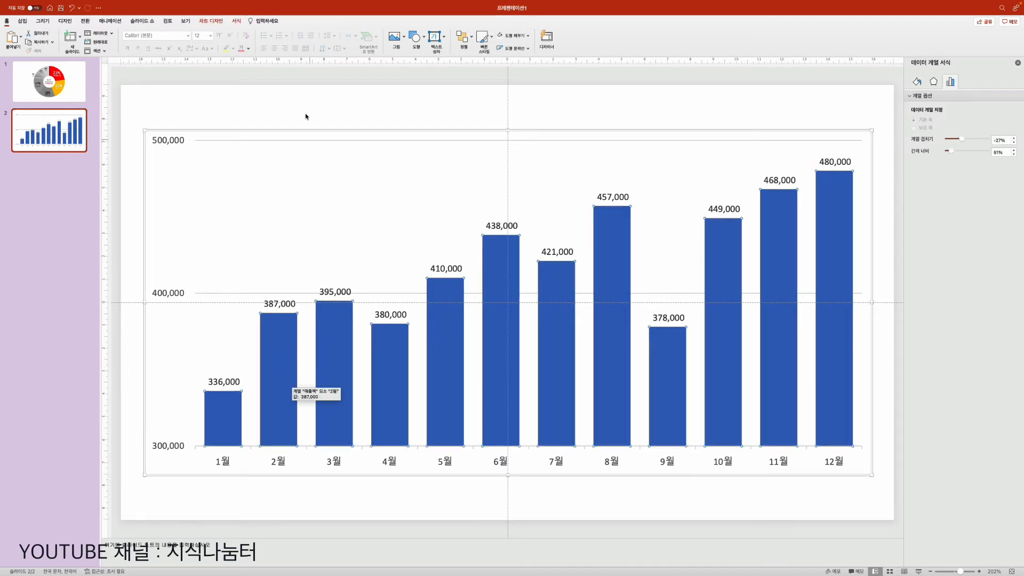
left_click(236, 21)
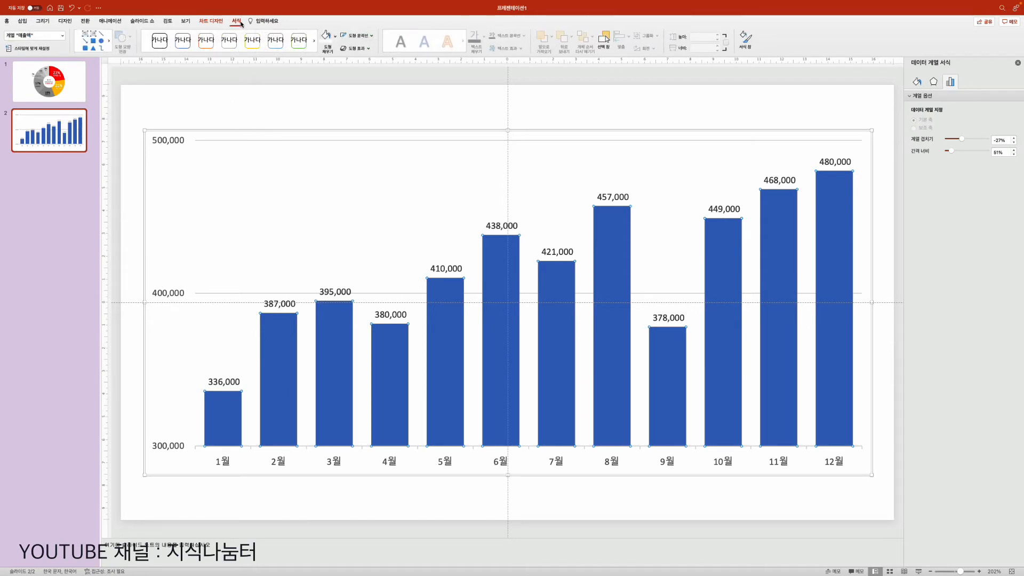
left_click(336, 38)
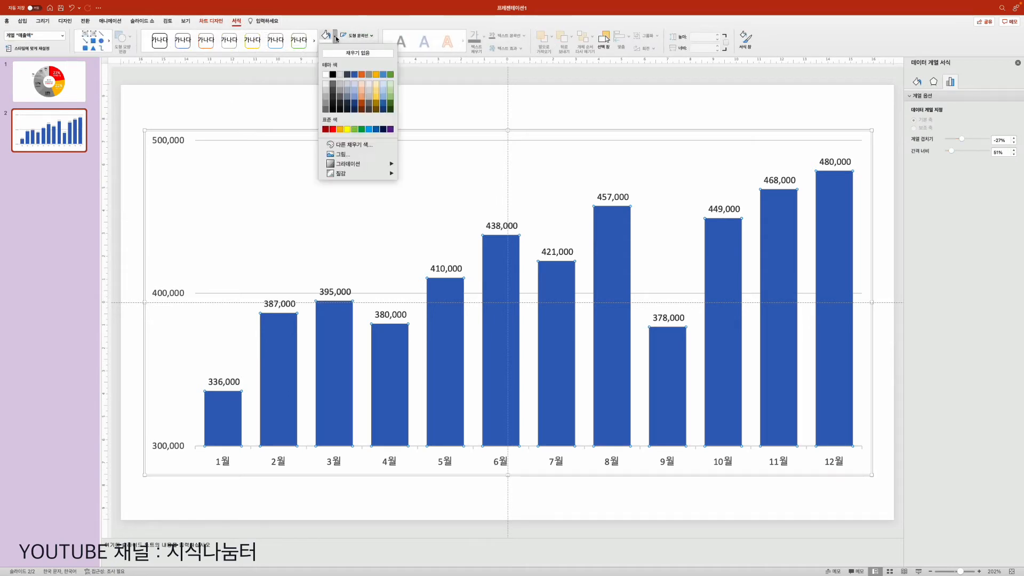
left_click(325, 95)
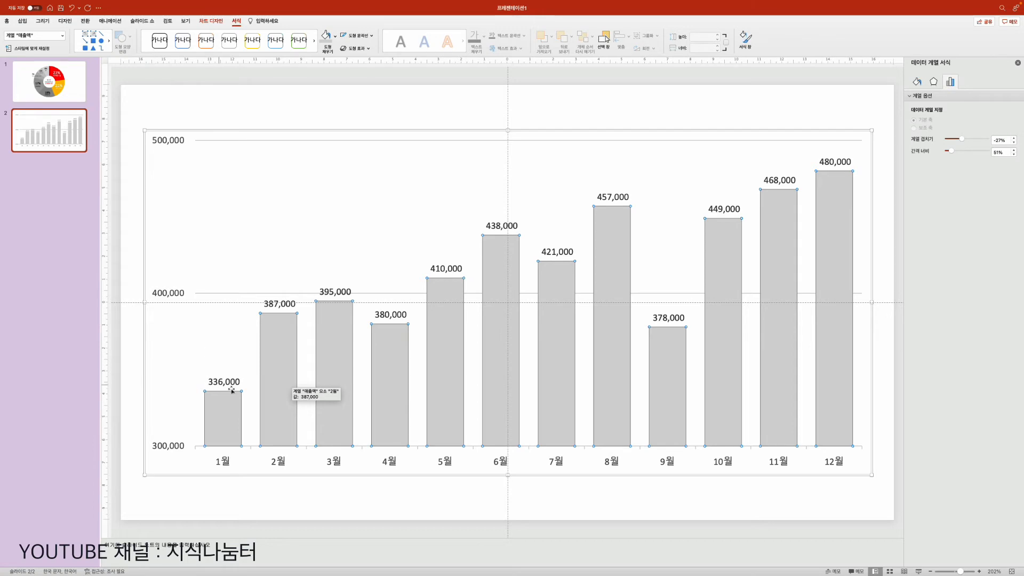
Fill only the 1월 column with the standard red color.
left_click(223, 424)
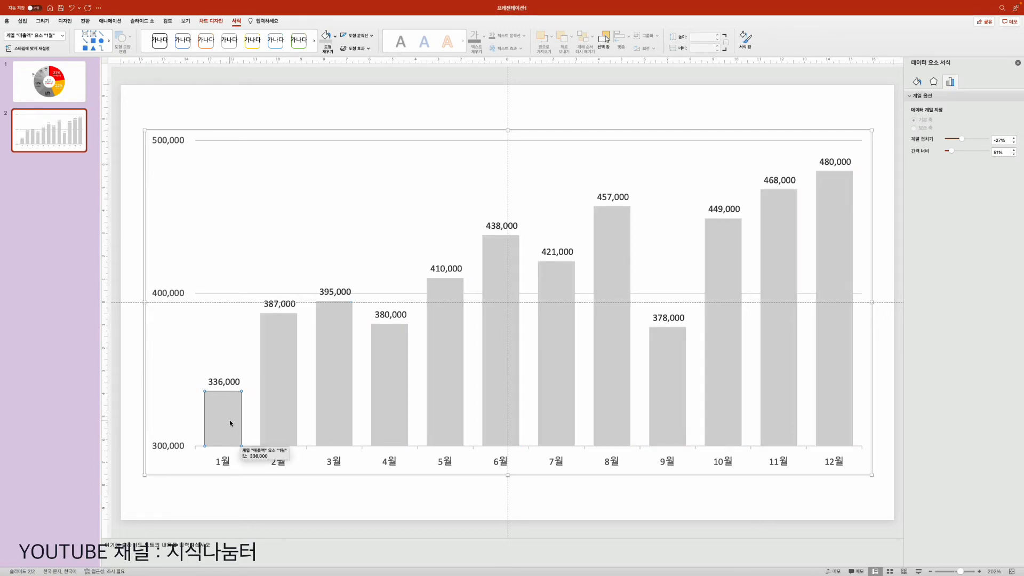
left_click(335, 37)
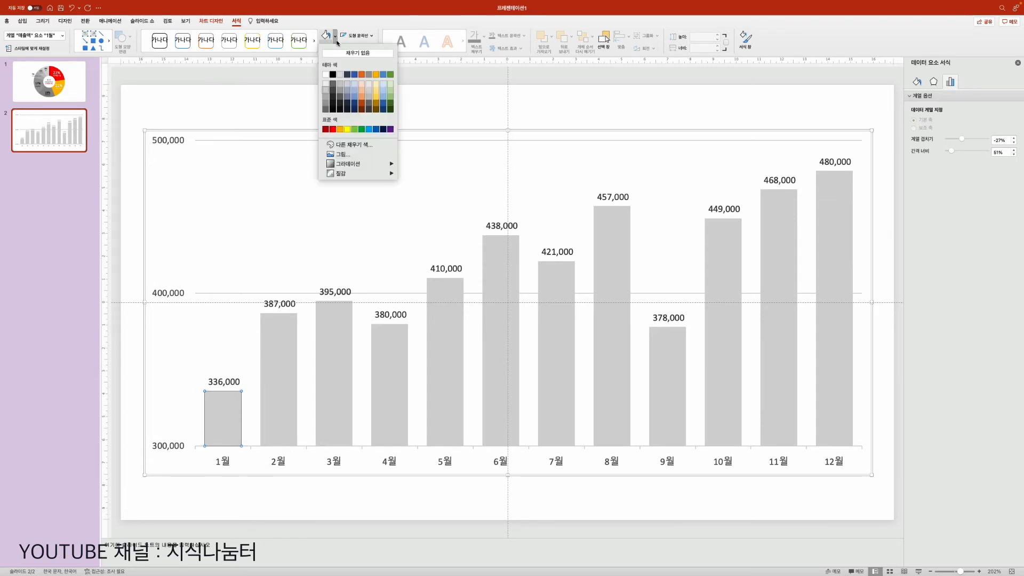
left_click(333, 130)
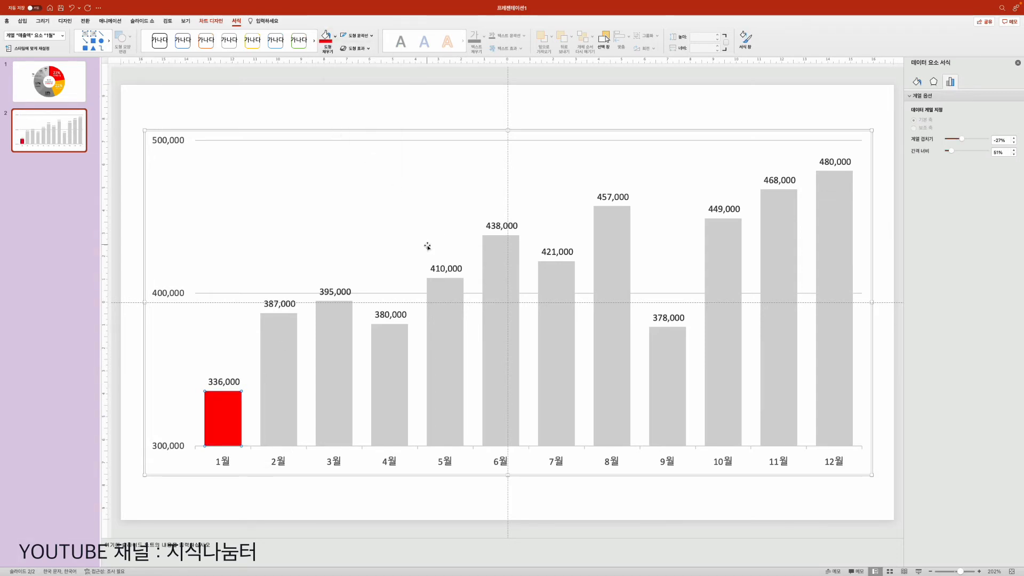
Fill only the 12월 column with the standard blue color.
left_click(835, 230)
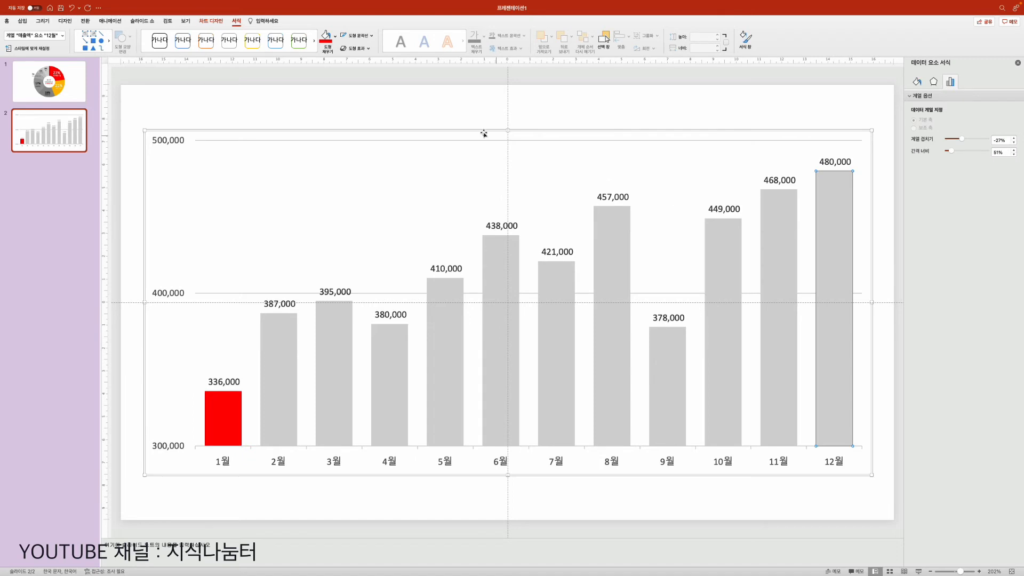
left_click(335, 36)
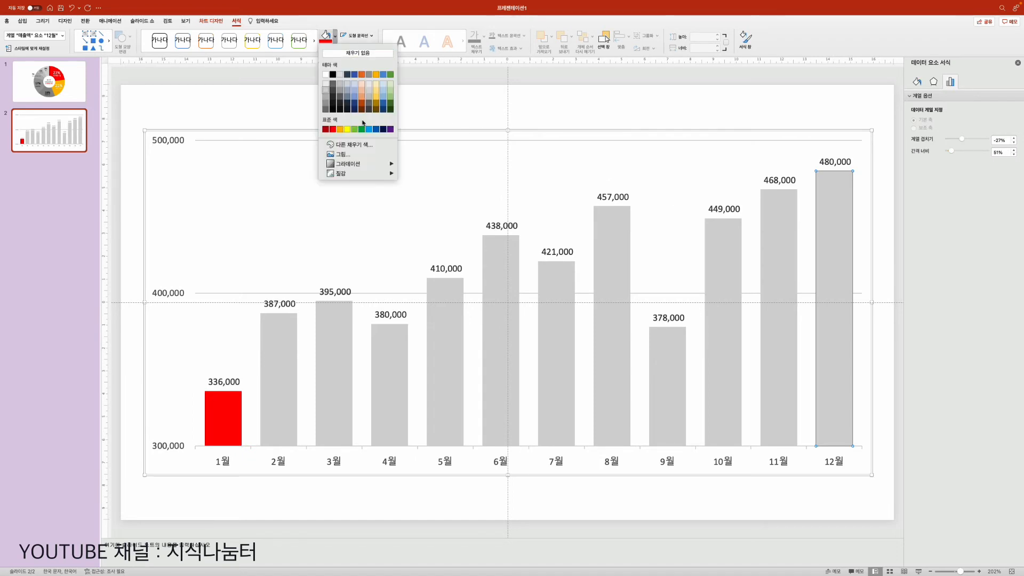
left_click(376, 129)
left_click(290, 117)
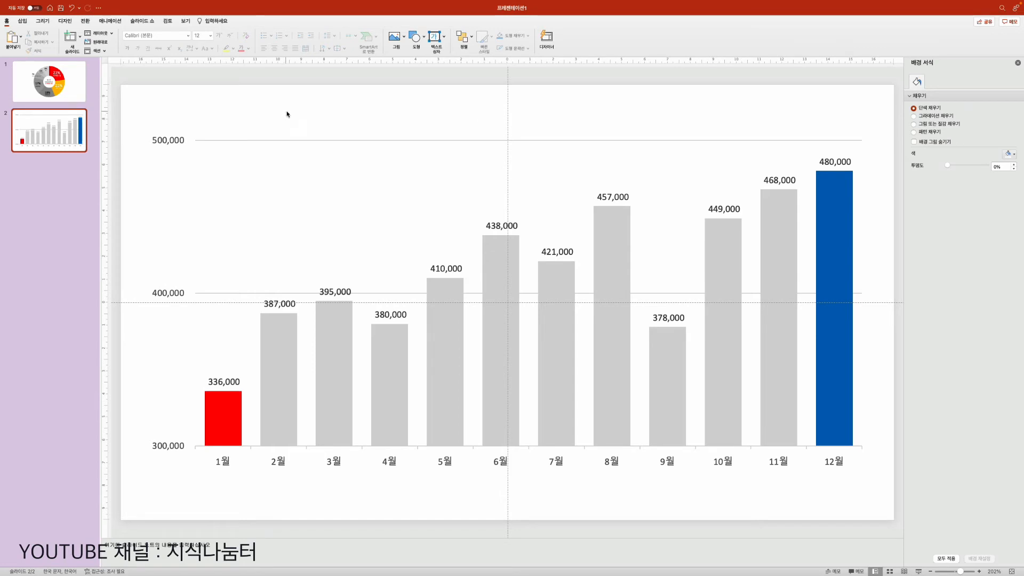
Add a text box reading "2022년 A상사 매출액" centred above the chart as its title.
left_click(436, 38)
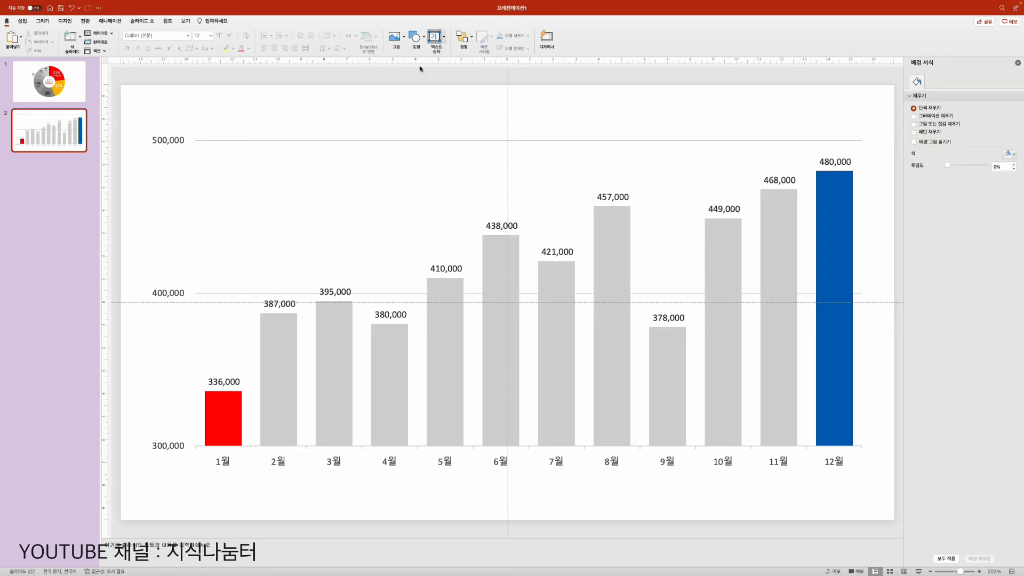
left_click(322, 104)
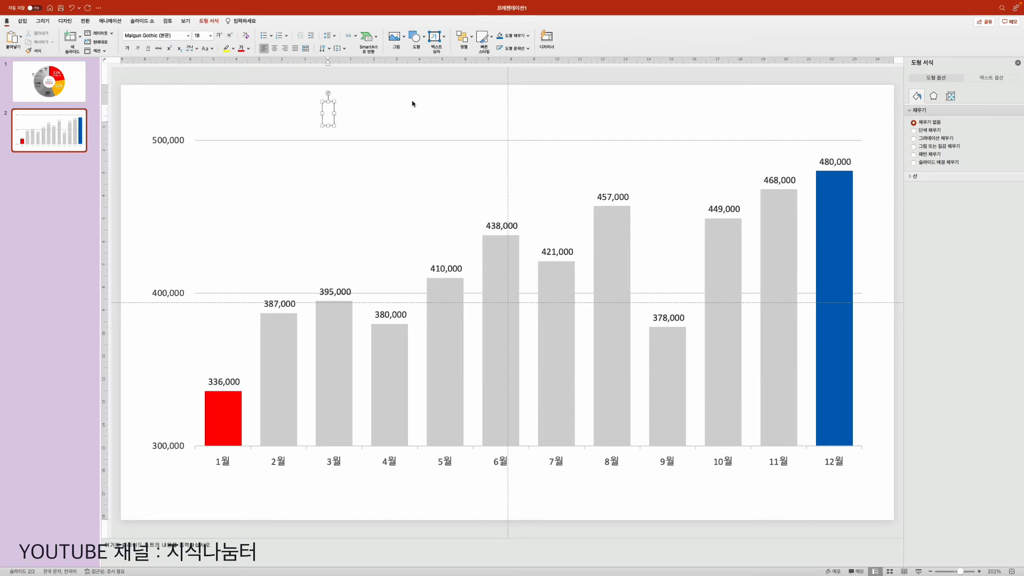
type("2022년")
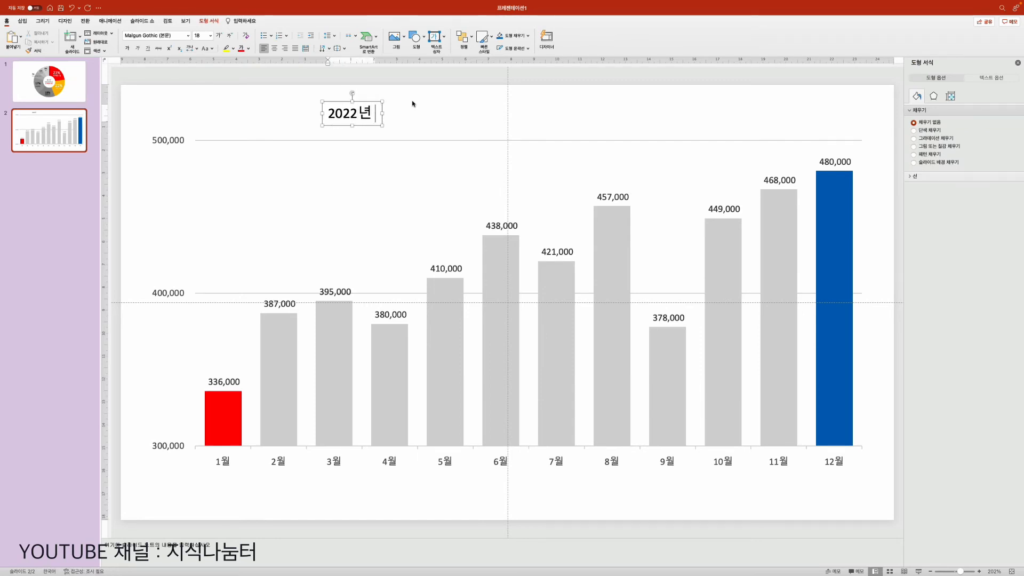
type(" A")
type("상사 매")
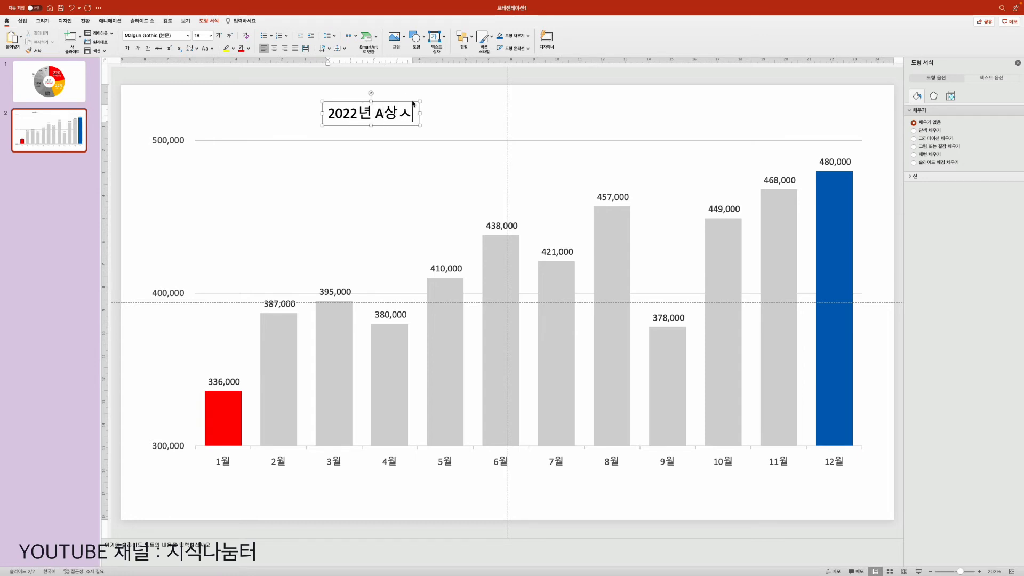
type("출액")
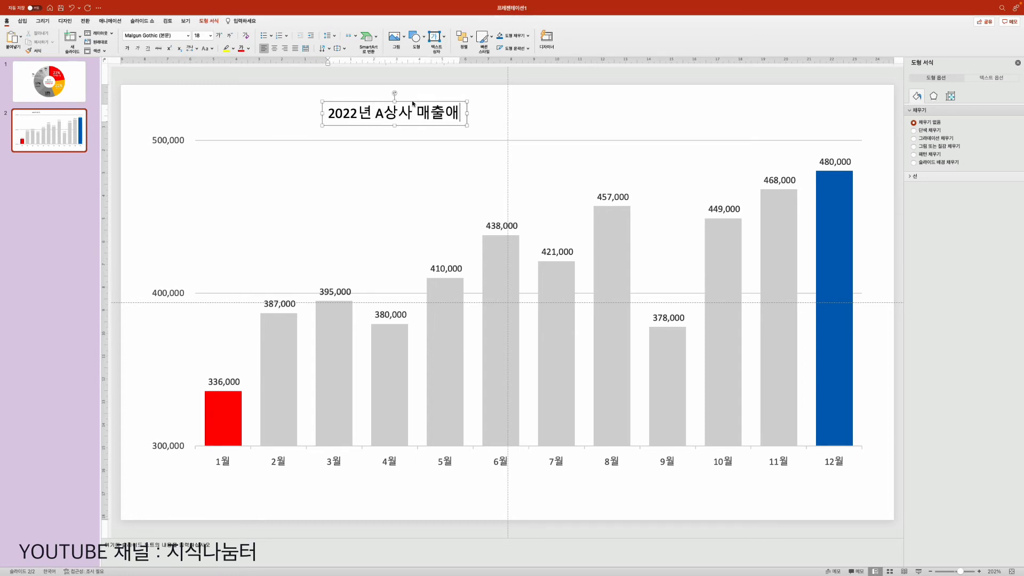
left_click(190, 90)
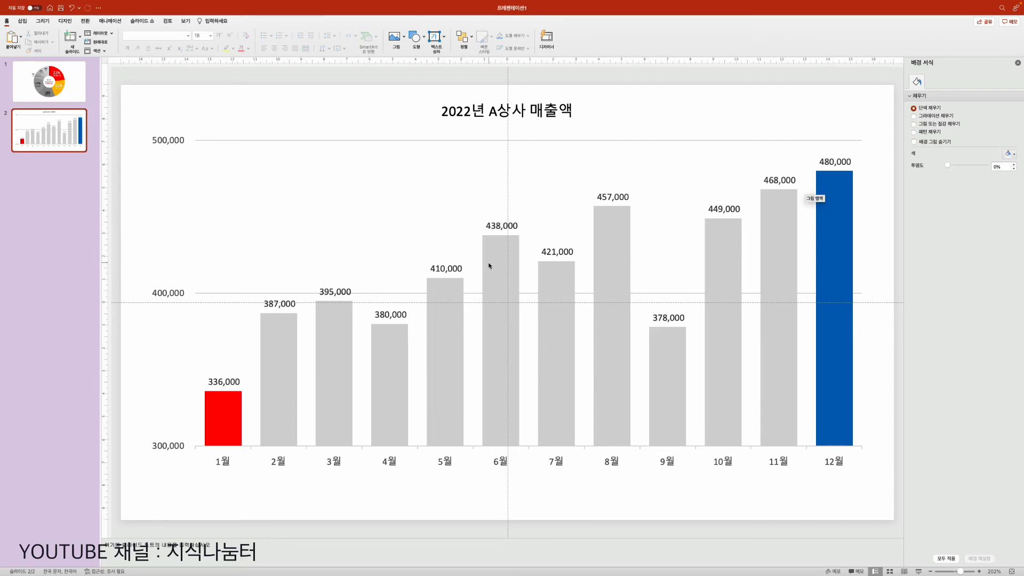
Duplicate the finished column chart slide as a third slide.
mouse_move(489, 265)
left_click(38, 140)
key("ctrl+d")
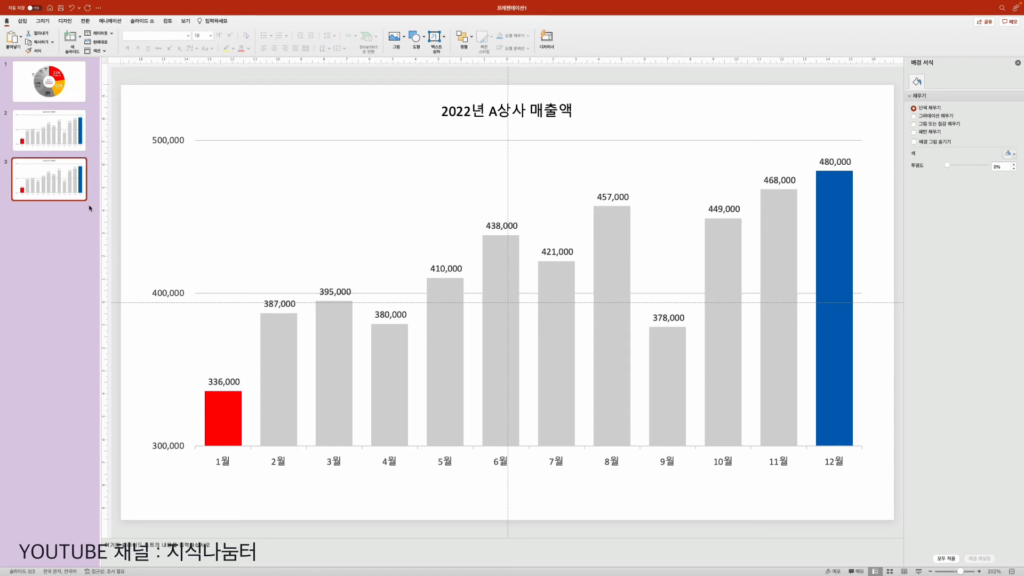
Change the chart on the third slide to a 2-D line chart with markers.
left_click(290, 380)
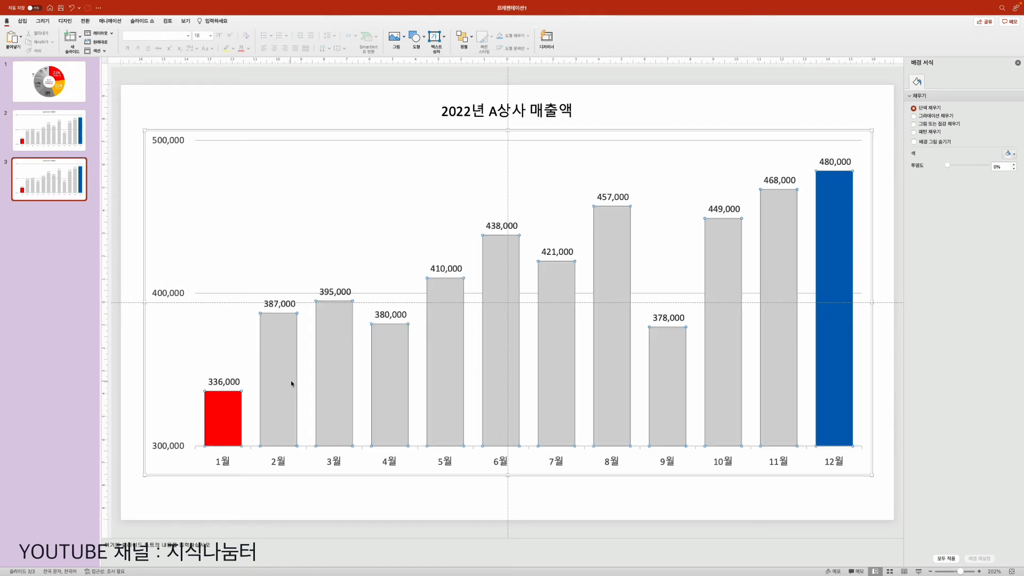
left_click(230, 133)
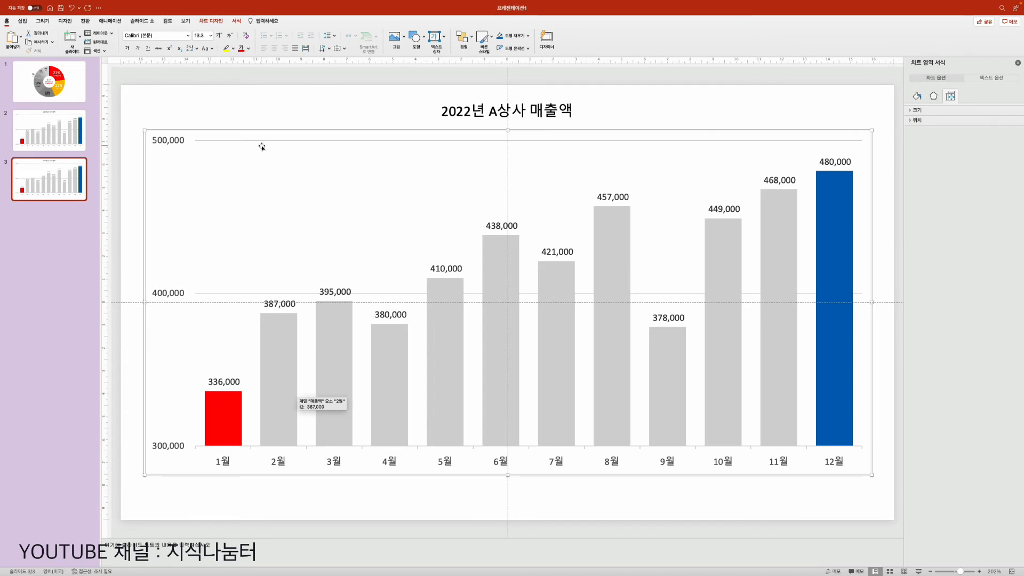
left_click(215, 21)
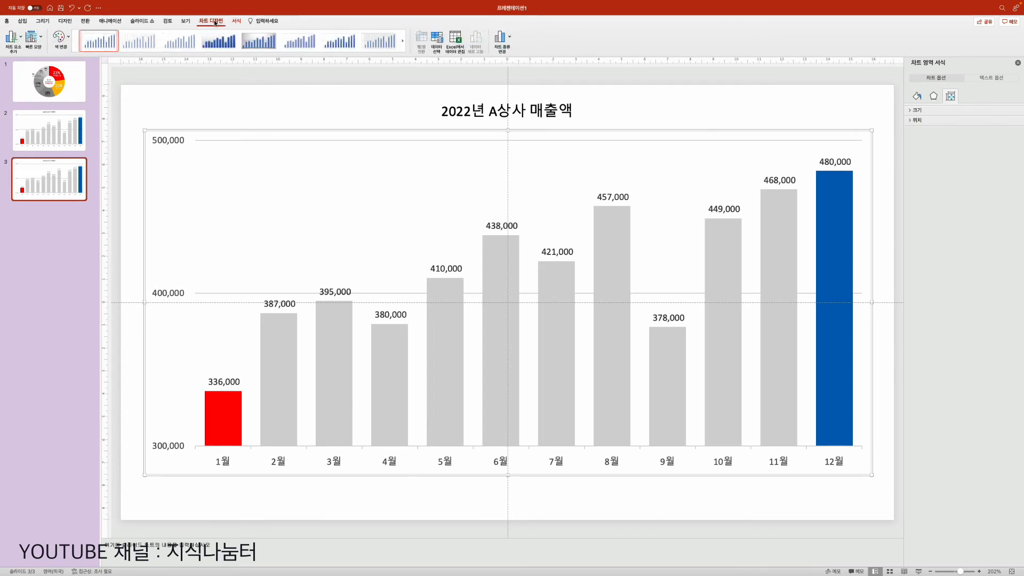
left_click(500, 42)
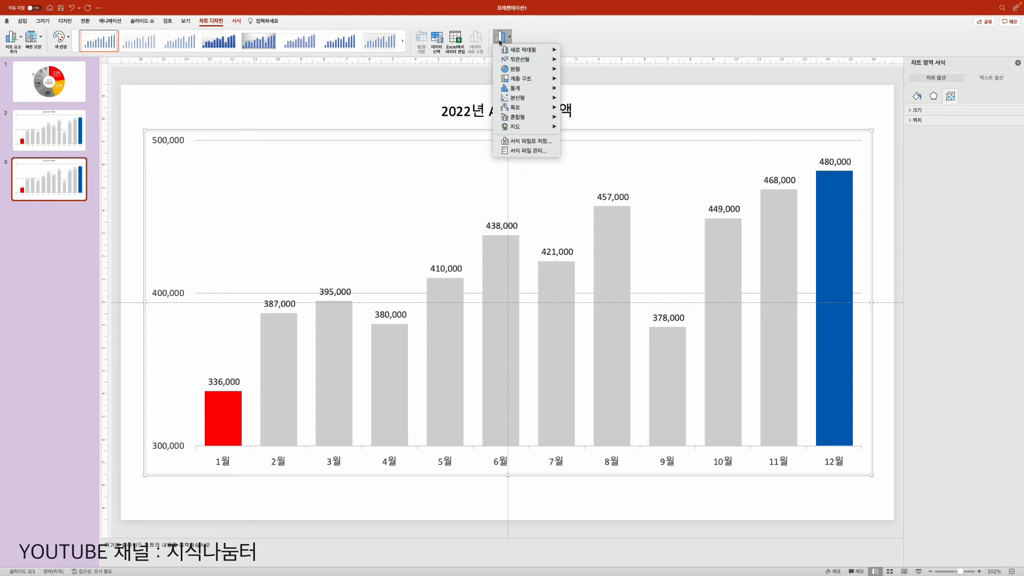
mouse_move(512, 54)
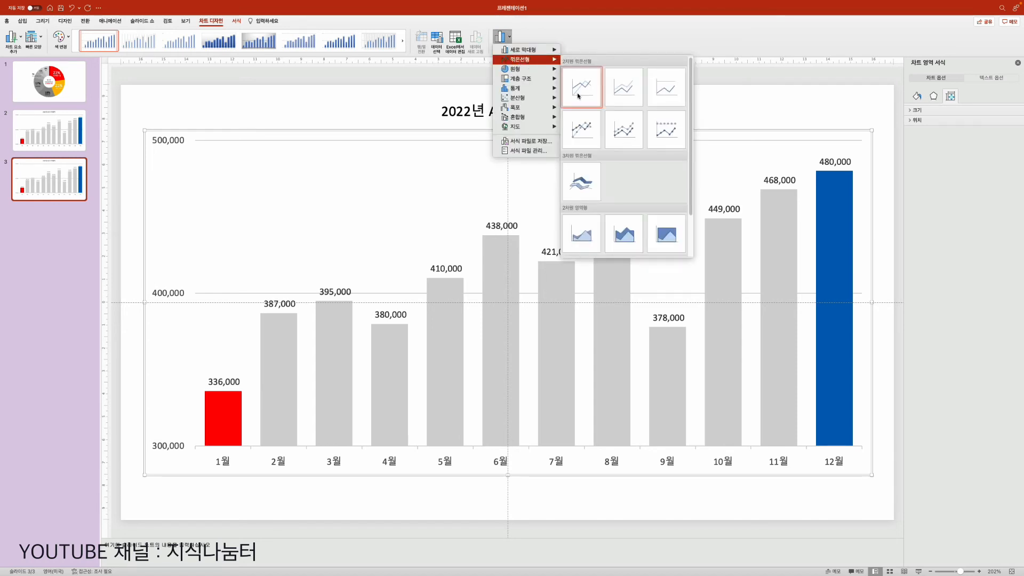
left_click(586, 138)
left_click(130, 337)
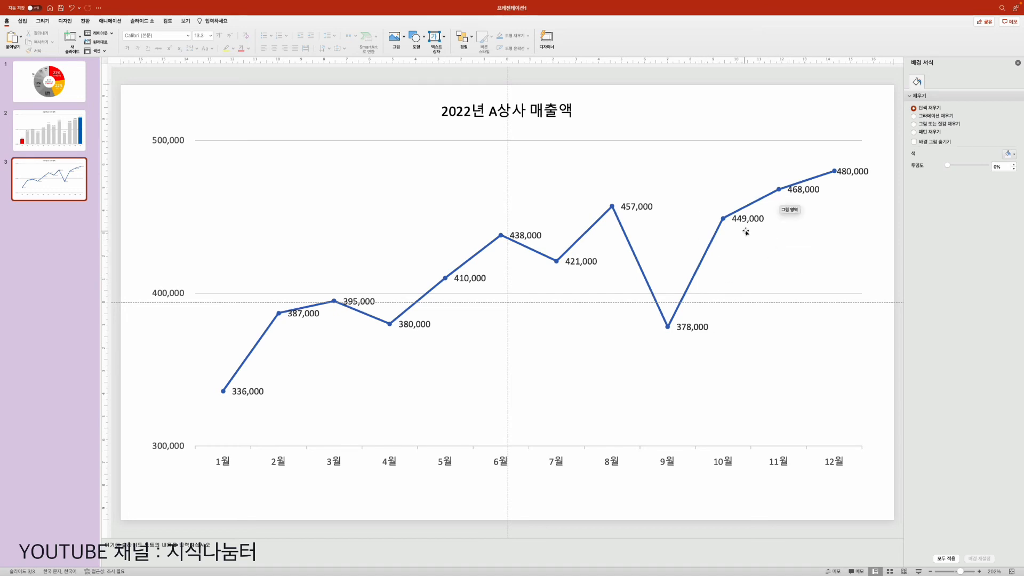
Format only the 9월 data label as bold red text at 28 pt.
left_click(688, 329)
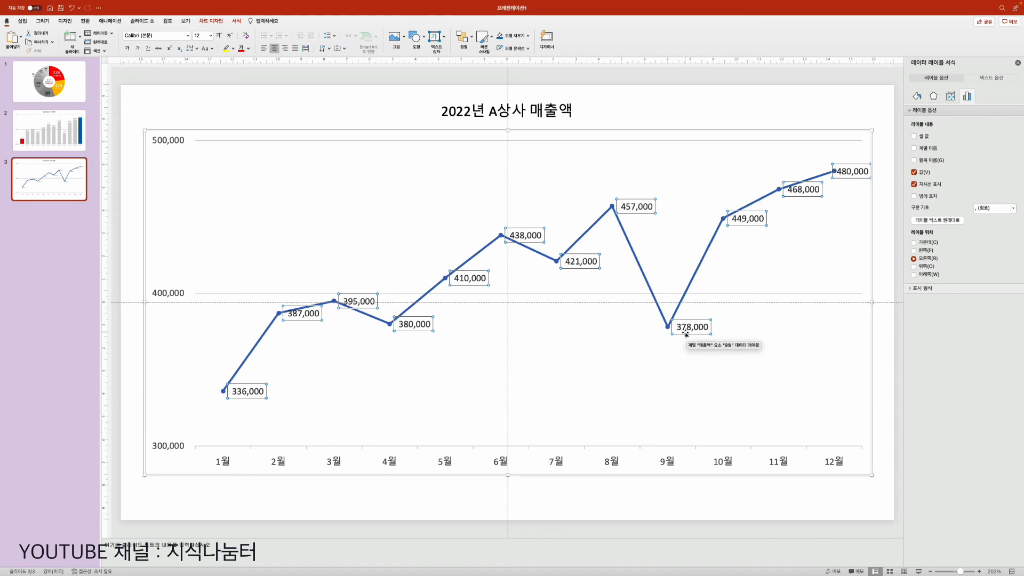
left_click(685, 333)
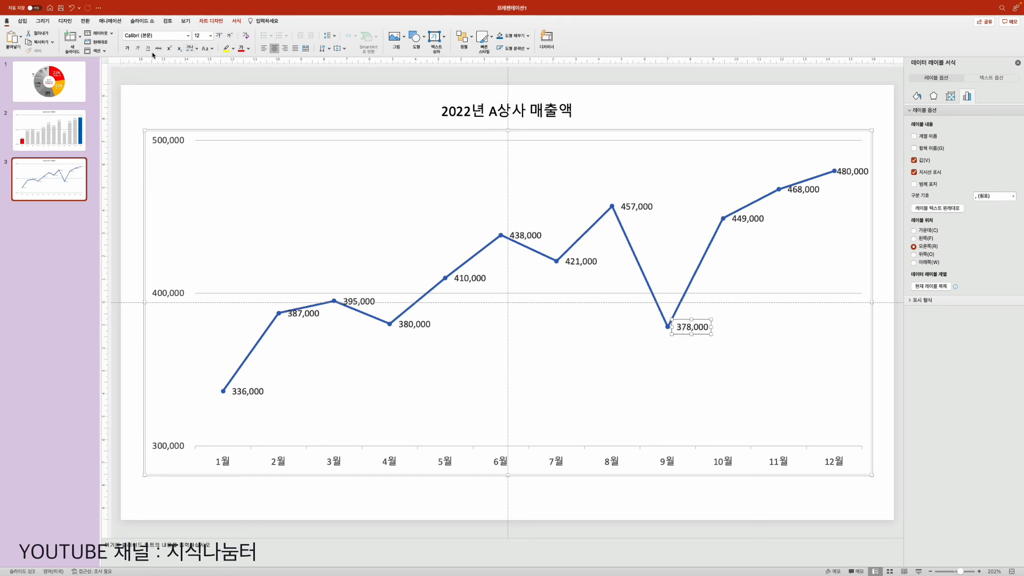
left_click(128, 49)
left_click(241, 50)
left_click(220, 38)
left_click(219, 38)
left_click(219, 38)
left_click(219, 39)
left_click(219, 38)
left_click(219, 38)
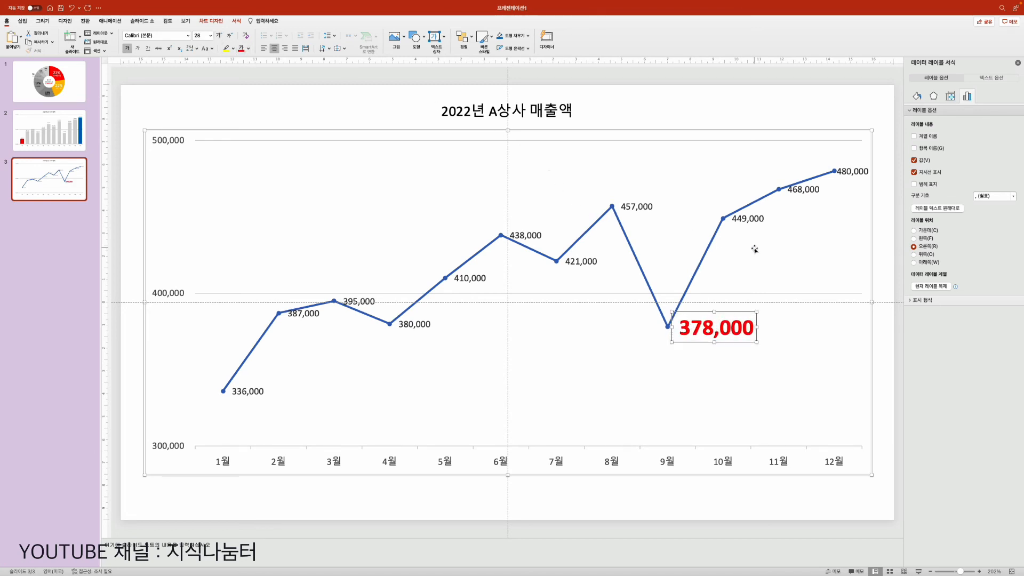
Make the 10월 data label bold and enlarge it to 28 pt.
left_click(747, 219)
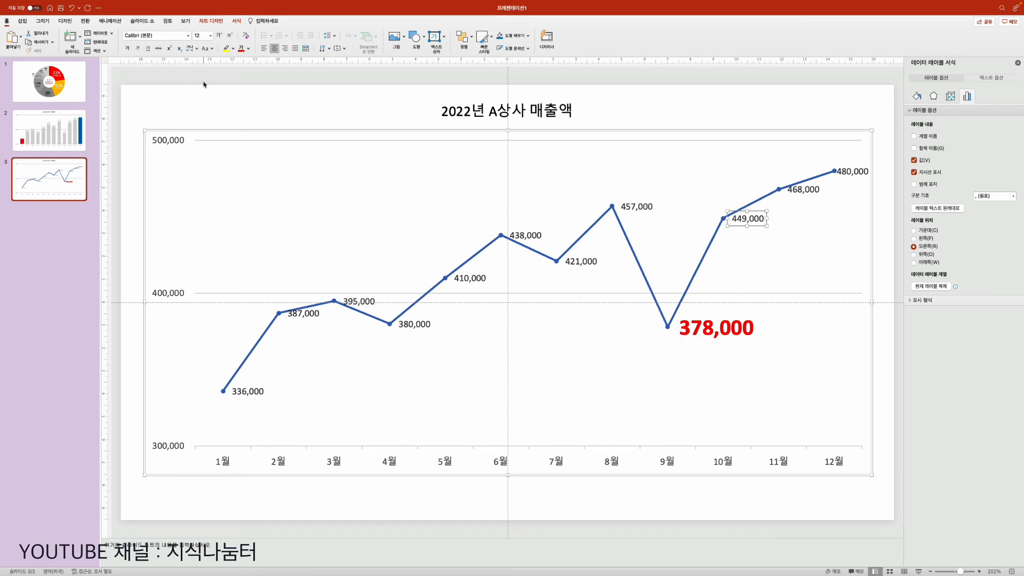
left_click(128, 48)
left_click(220, 38)
left_click(220, 37)
left_click(220, 37)
left_click(220, 37)
left_click(220, 38)
left_click(220, 37)
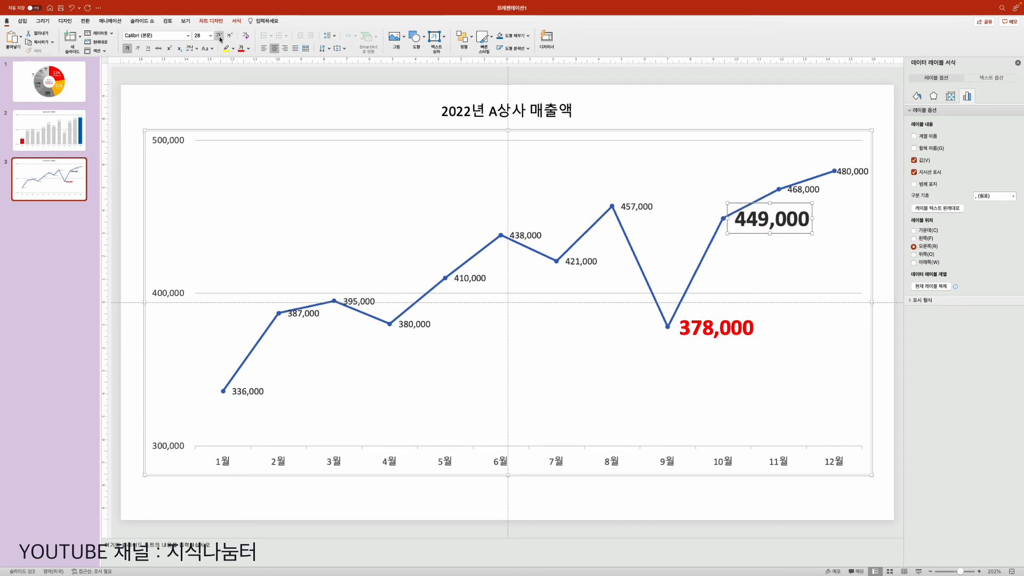
Color the 10월 data label's text blue.
left_click(248, 49)
left_click(297, 126)
left_click(279, 106)
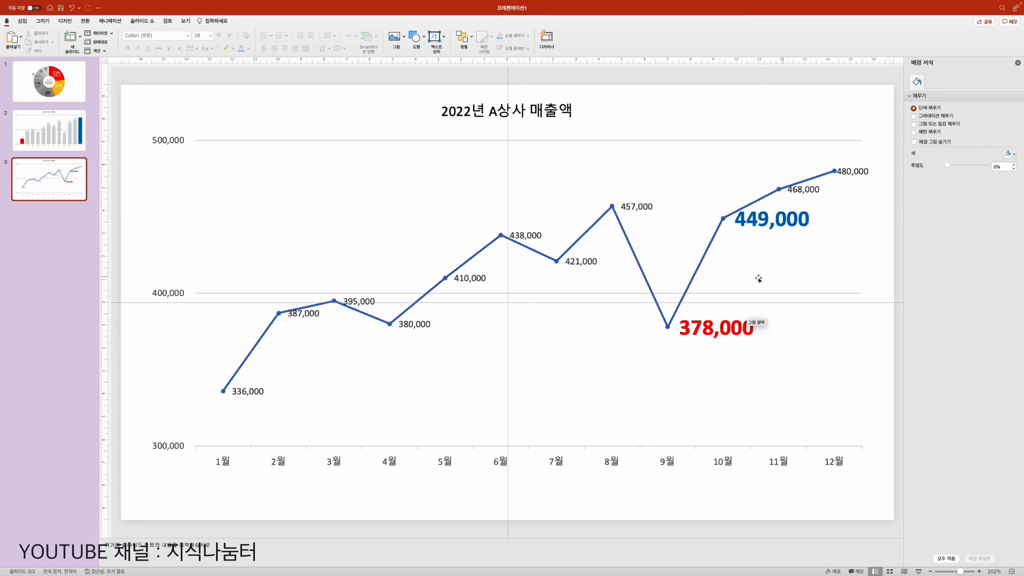
Add a rectangle reading "오너리스크" beneath the 9월 data label, about 1.22 cm high and 4.03 cm wide.
left_click(23, 21)
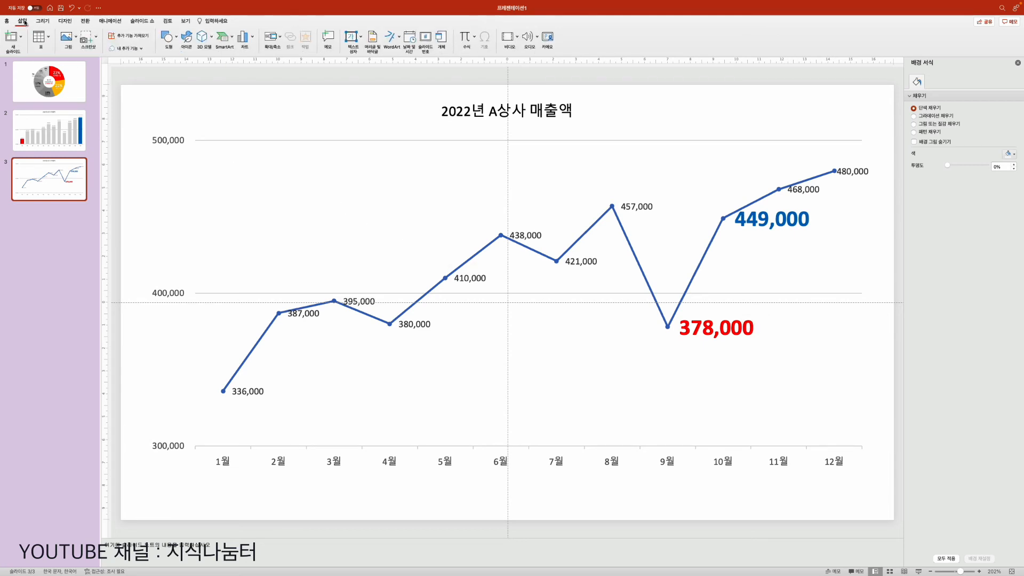
left_click(167, 37)
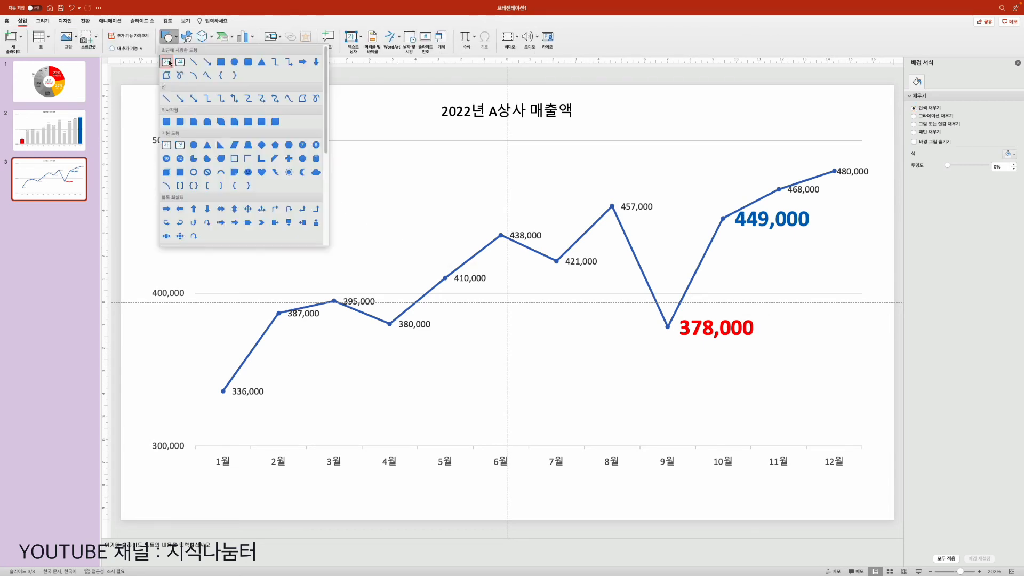
left_click(167, 122)
left_click_drag(681, 343, 809, 372)
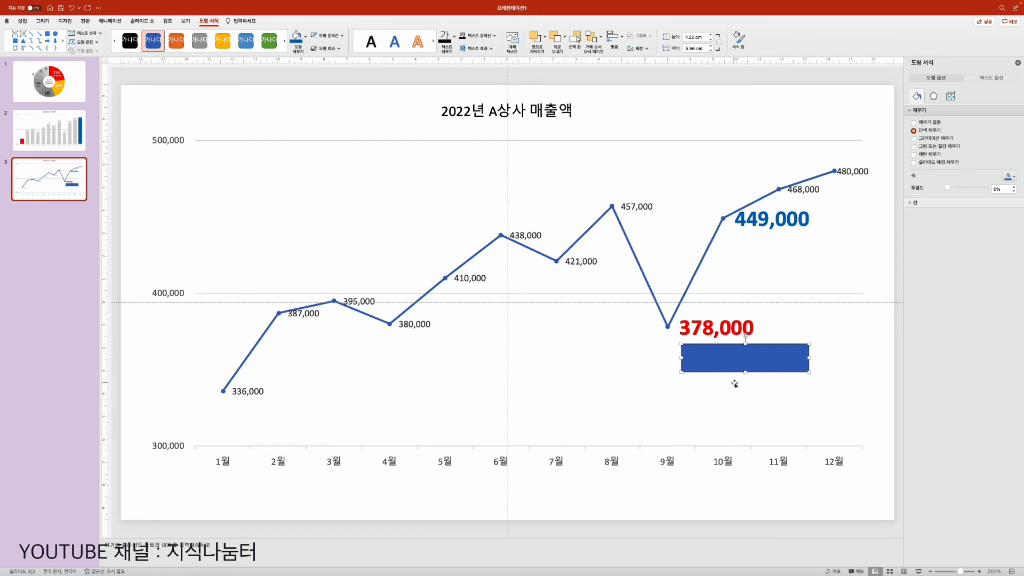
type("오너리스크")
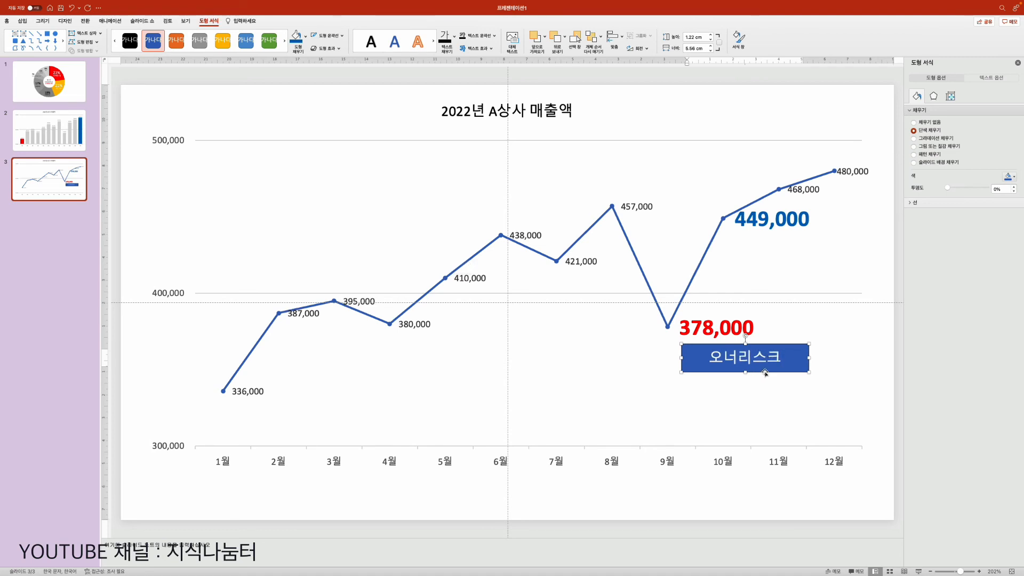
key("Escape")
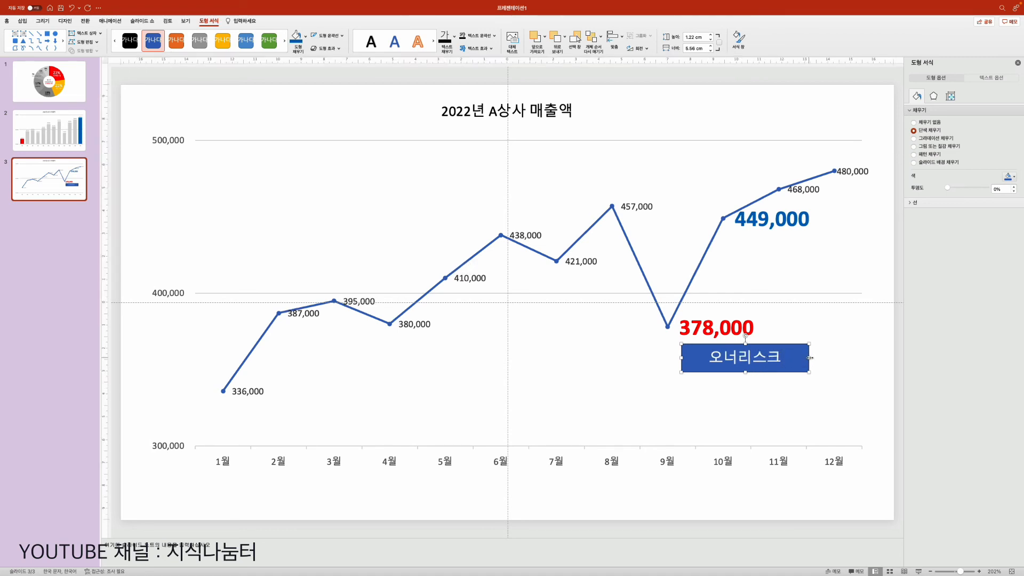
left_click_drag(809, 357, 736, 343)
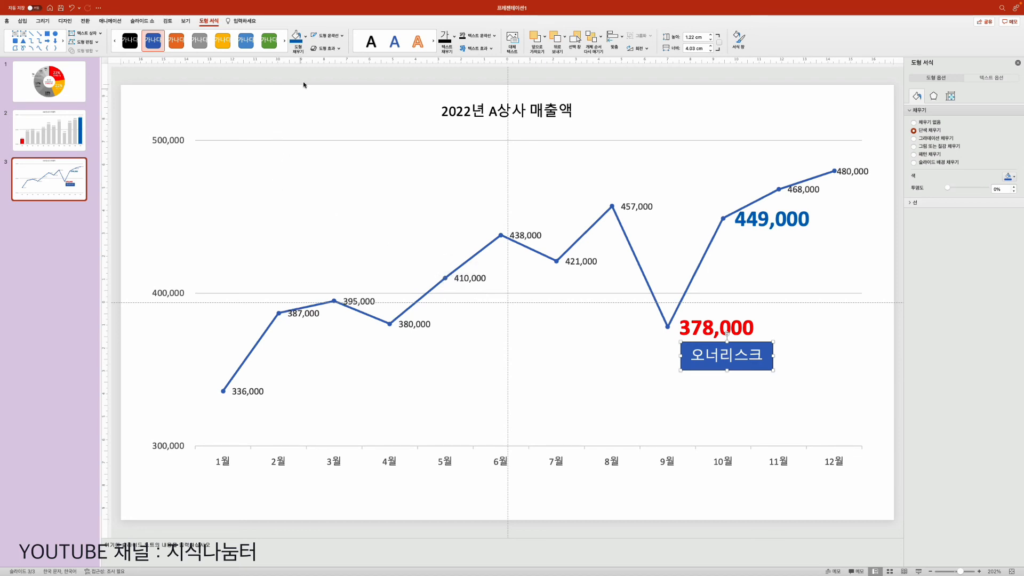
Give the "오너리스크" box a red fill without an outline and center it under the 9월 data label.
left_click(306, 37)
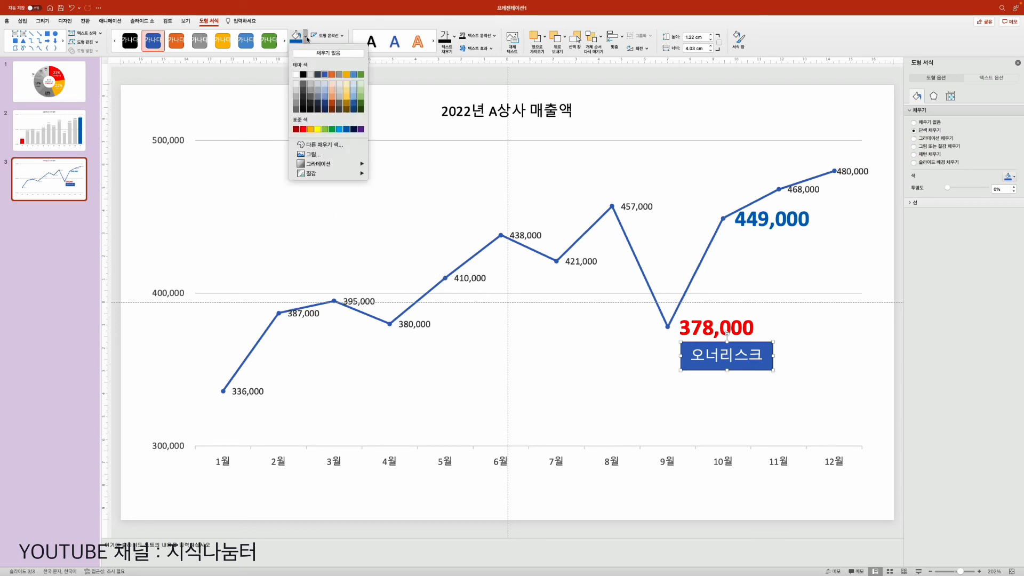
left_click(303, 130)
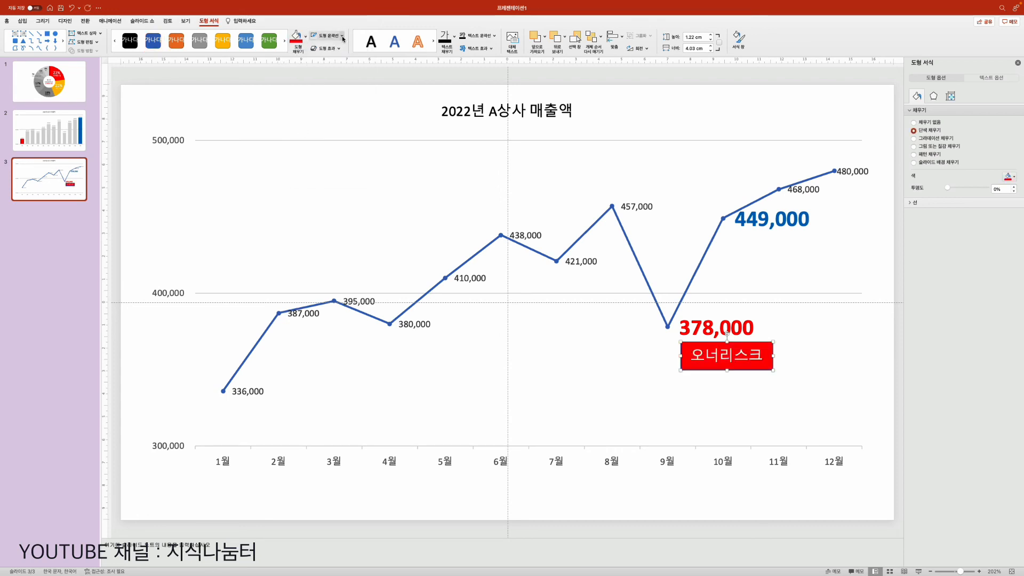
left_click(342, 35)
left_click(340, 51)
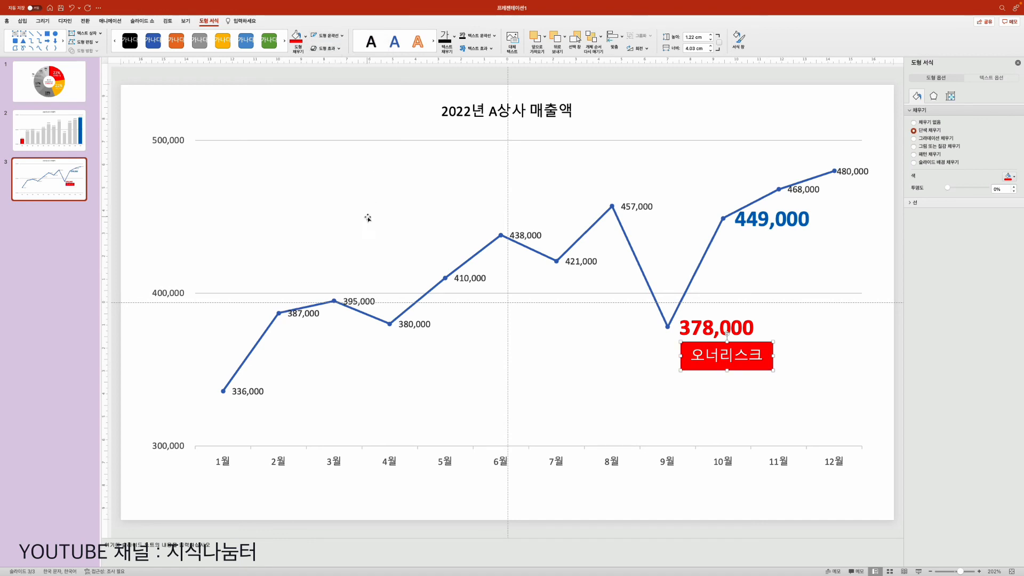
left_click(442, 404)
left_click_drag(701, 372, 685, 370)
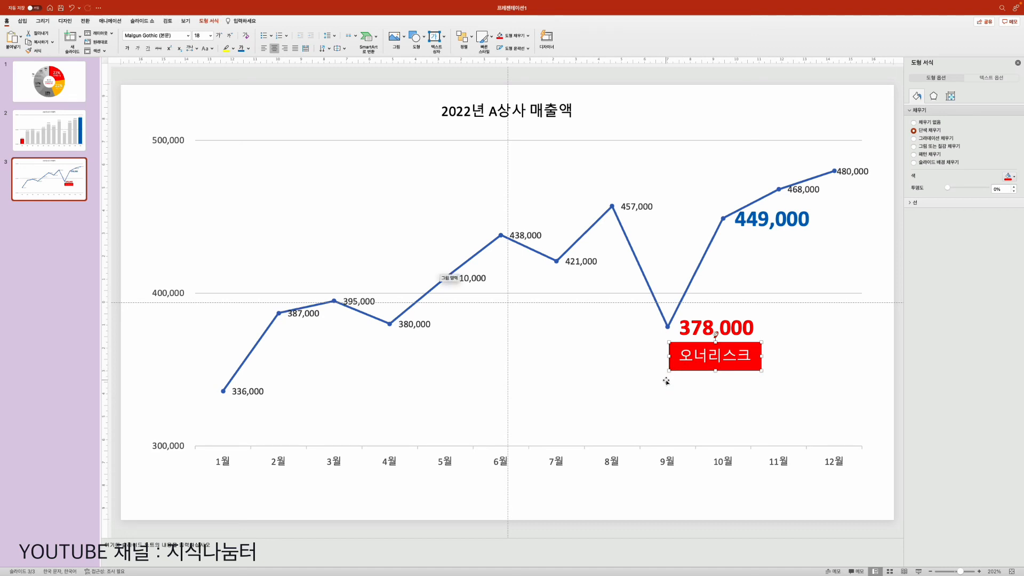
Place a copy of the "오너리스크" box beneath the 10월 data label, reading "입소문마케팅" and widened to about 4.6 cm.
key("super+d")
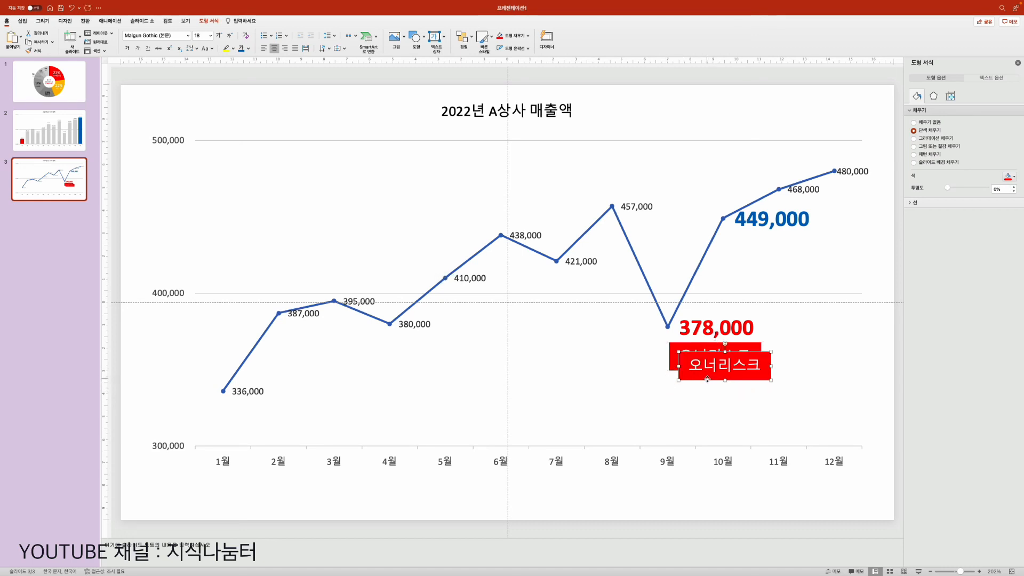
left_click_drag(707, 379, 759, 257)
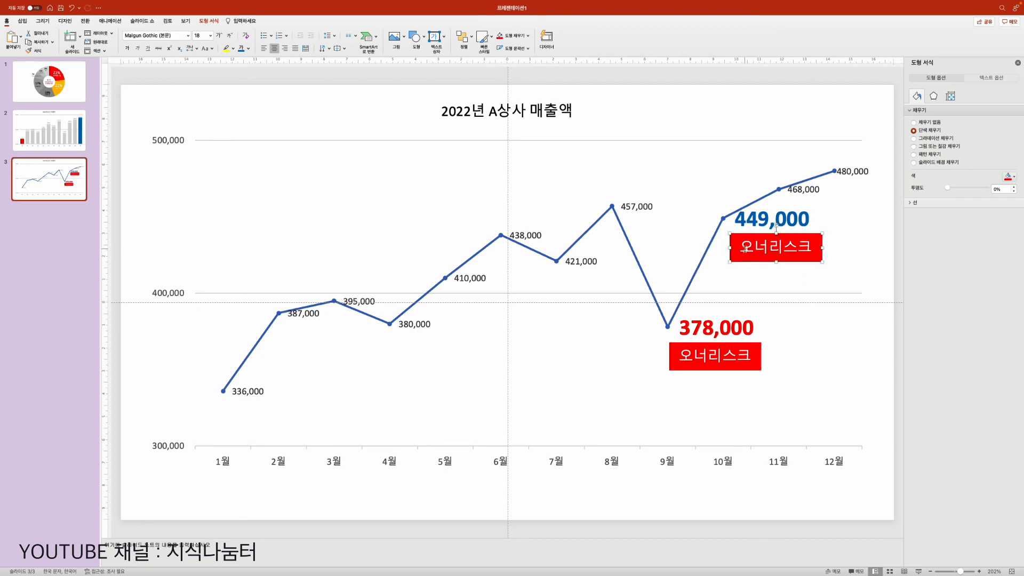
left_click(746, 249)
key("super+a")
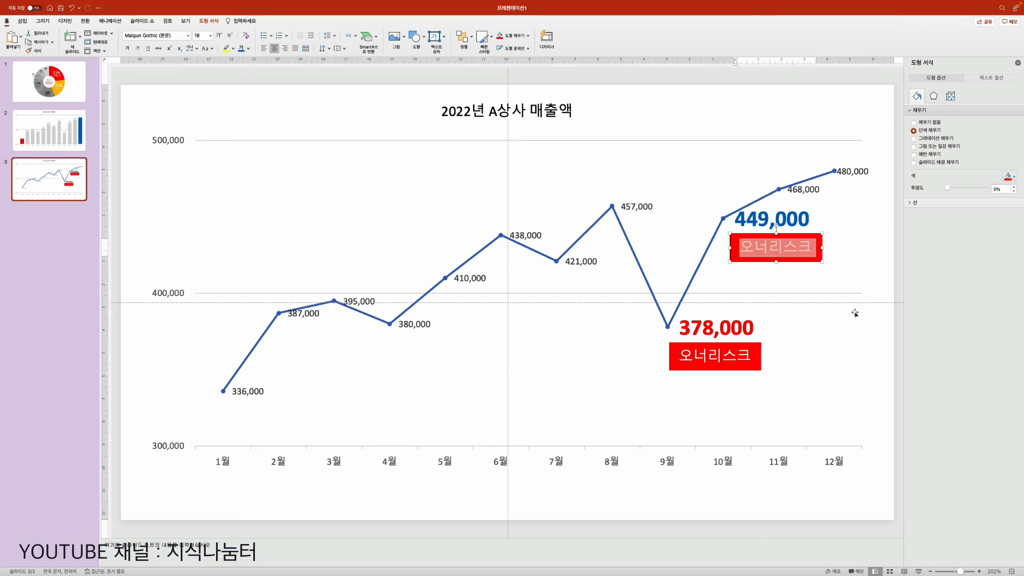
type("입소문마")
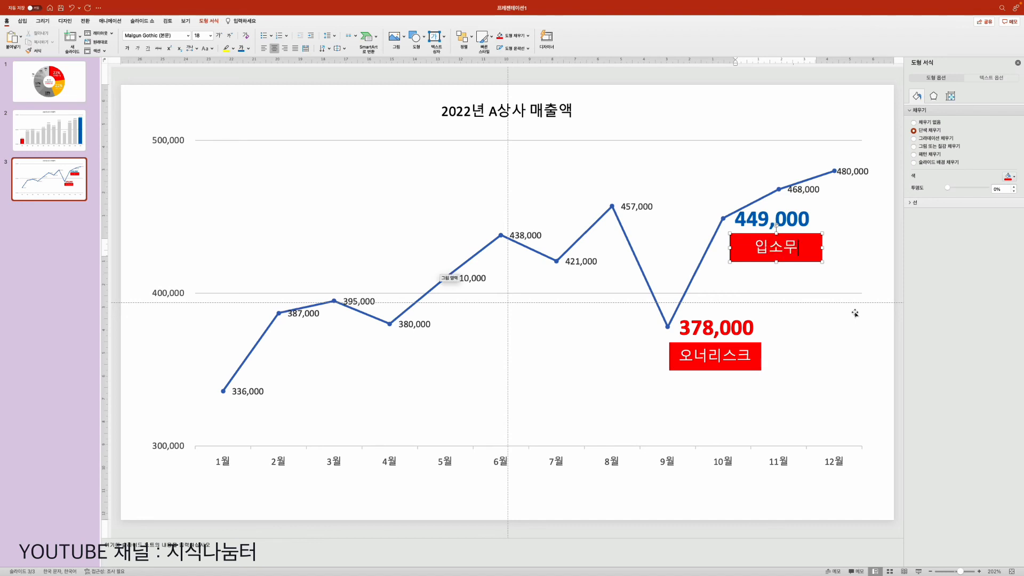
type("케팅")
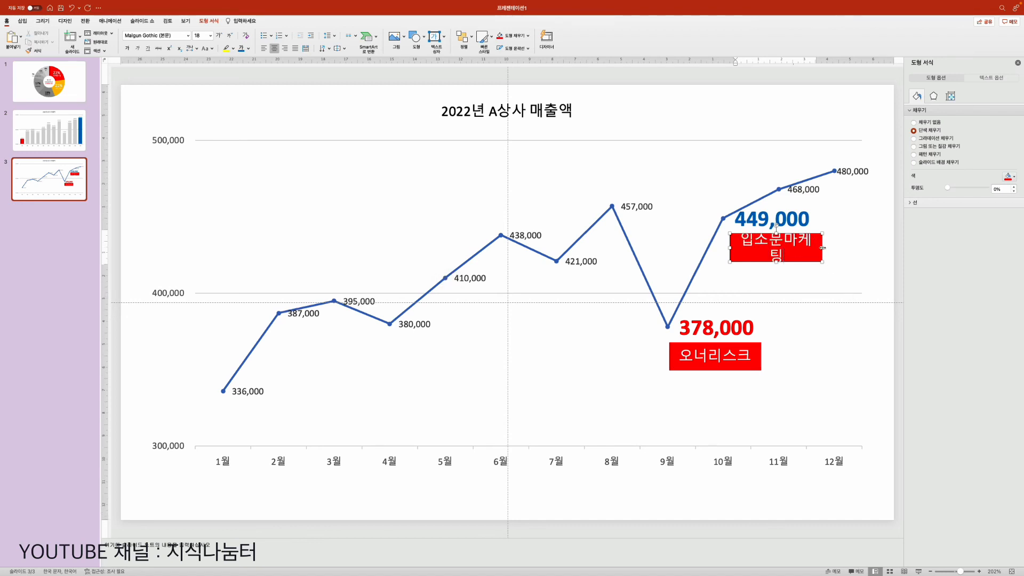
left_click_drag(822, 248, 830, 248)
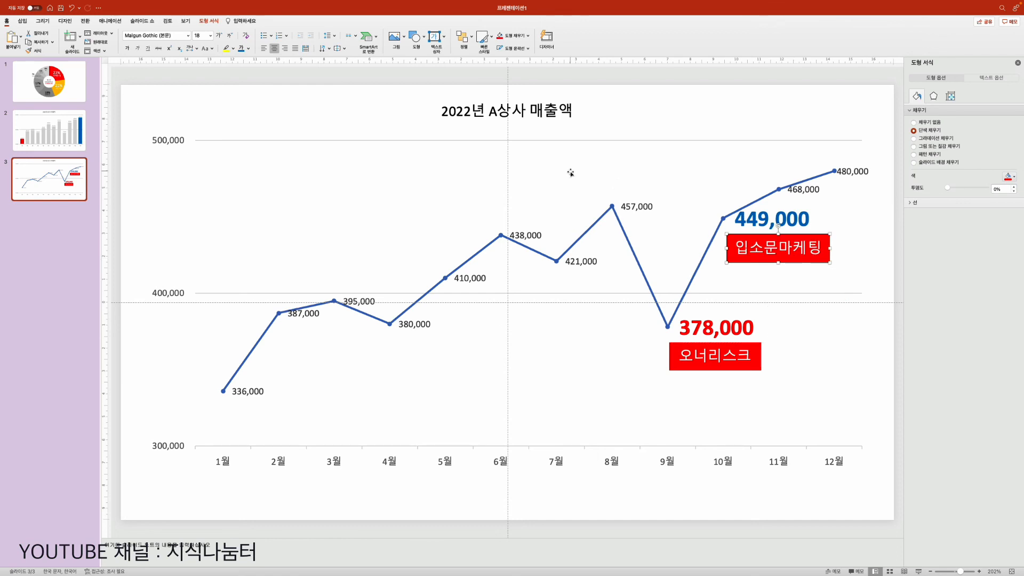
Fill the "입소문마케팅" box with the standard light blue color.
left_click(209, 21)
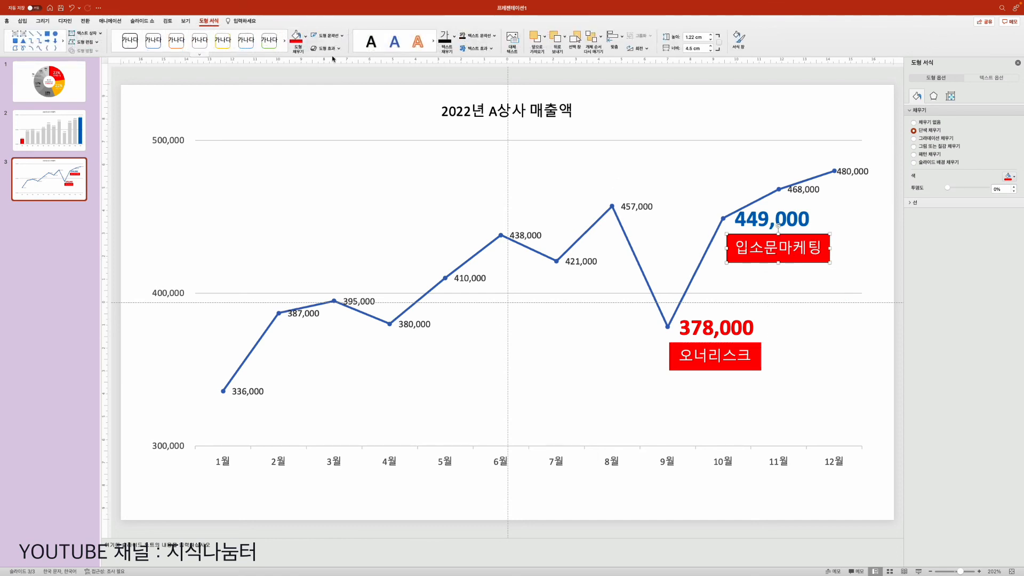
left_click(307, 37)
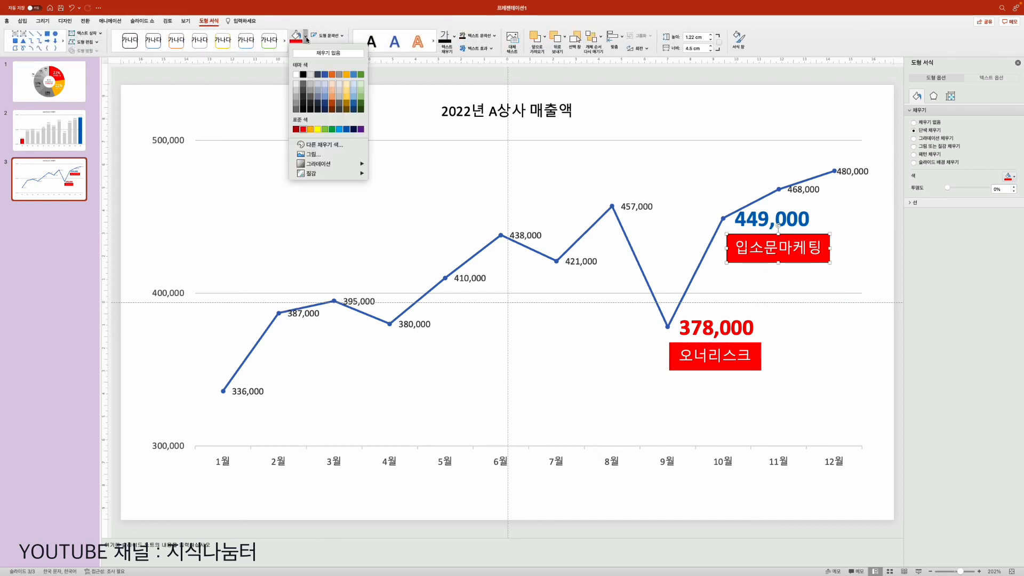
left_click(339, 129)
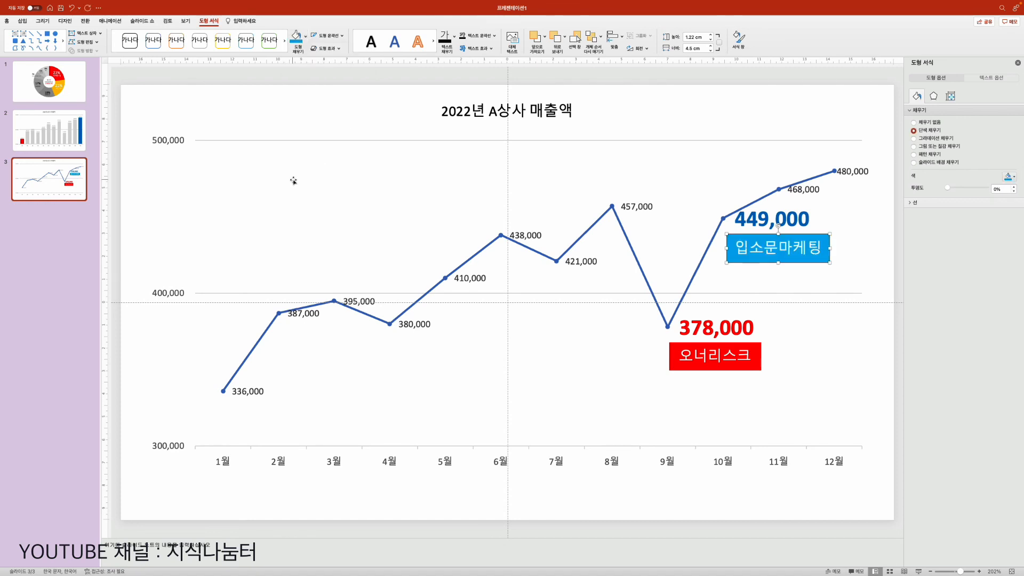
left_click(124, 235)
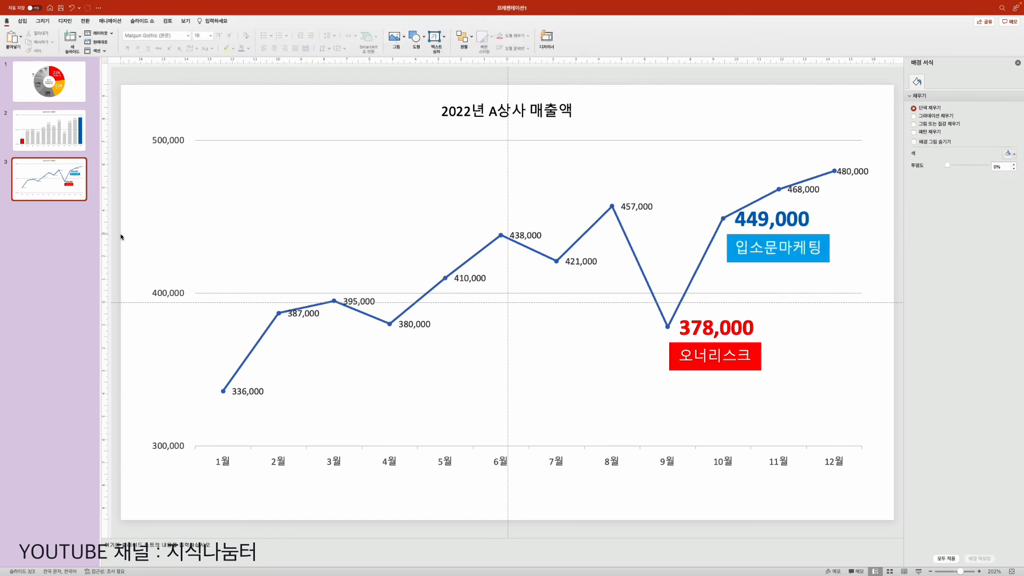